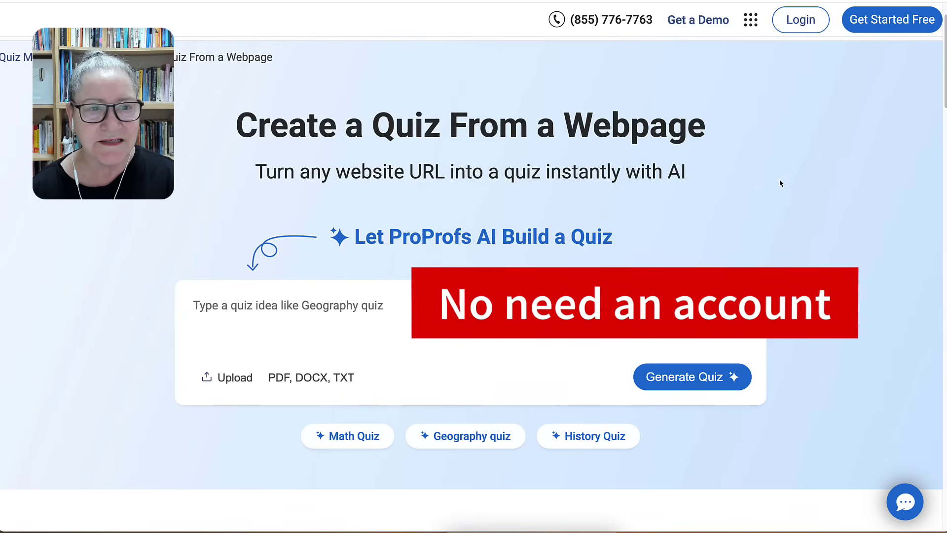
{"action": "scroll", "coordinate": [584, 176], "scroll_direction": "down", "scroll_amount": 2}
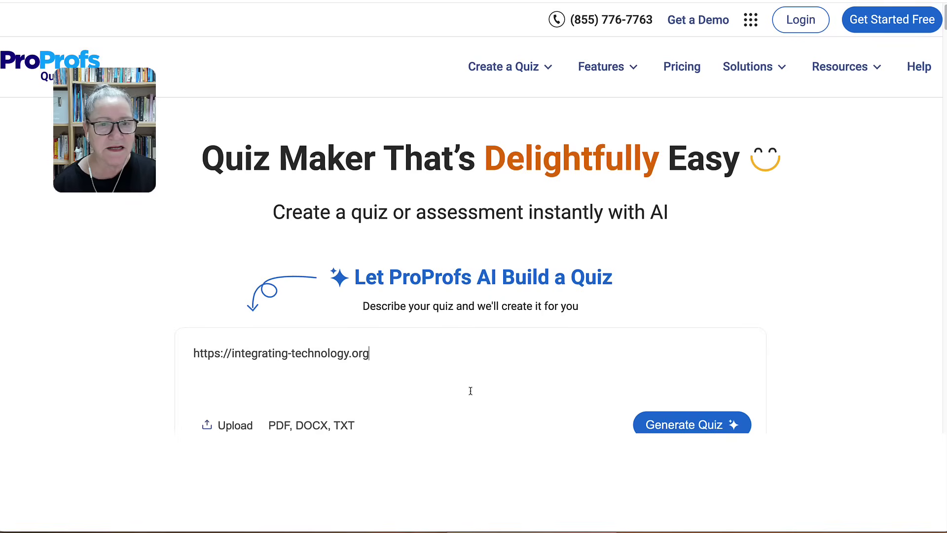
{"action": "scroll", "coordinate": [674, 425], "scroll_direction": "down", "scroll_amount": 2}
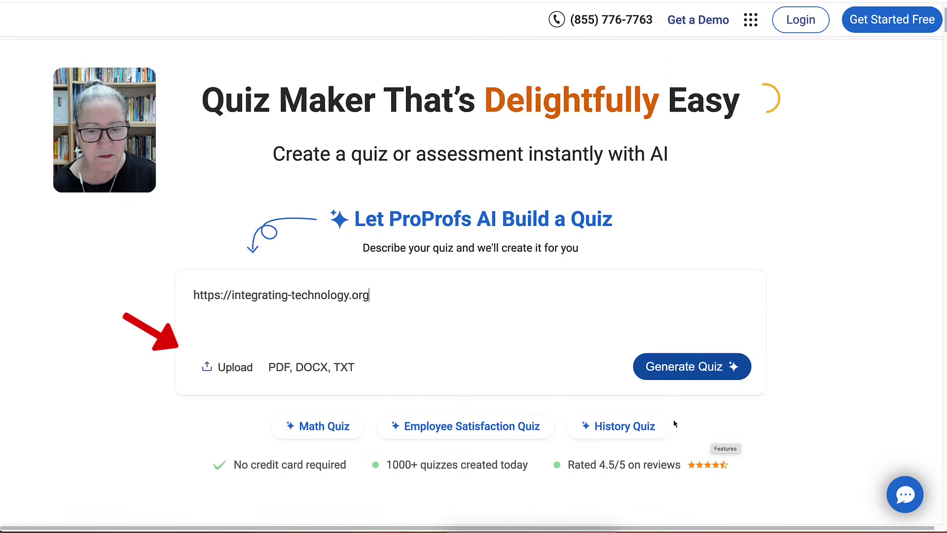
{"action": "left_click", "coordinate": [680, 352]}
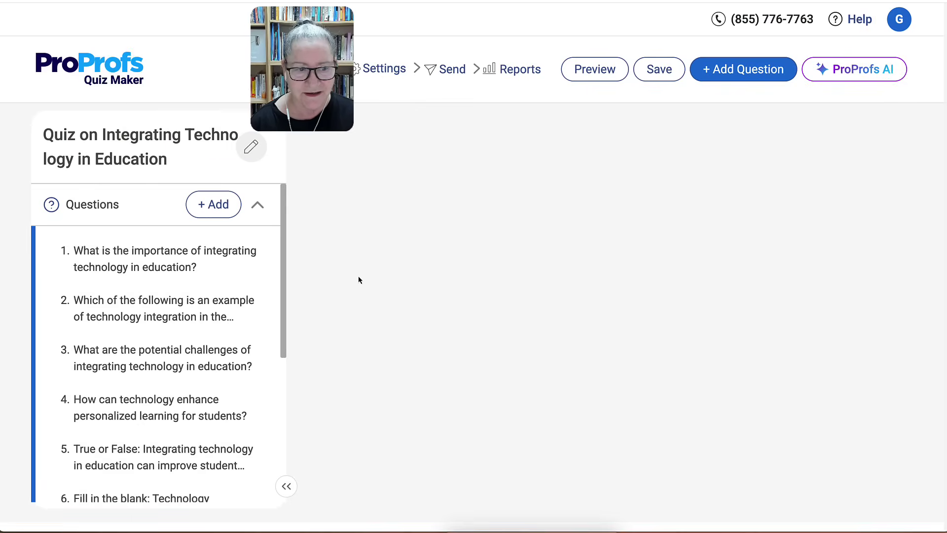
Step: Try vertical, horizontal and three-column answer layouts for question 1, settling on two columns
{"action": "scroll", "coordinate": [532, 296], "scroll_direction": "down", "scroll_amount": 1}
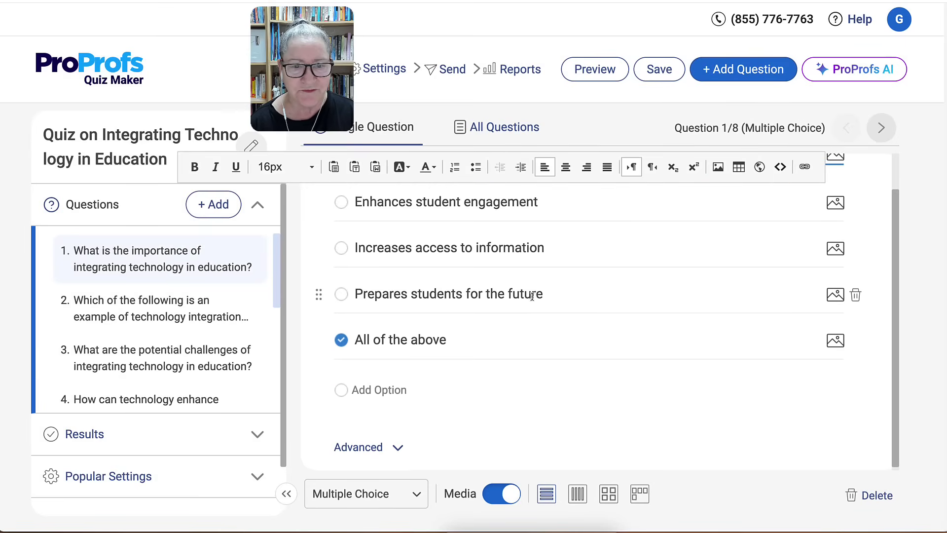
{"action": "left_click", "coordinate": [546, 495]}
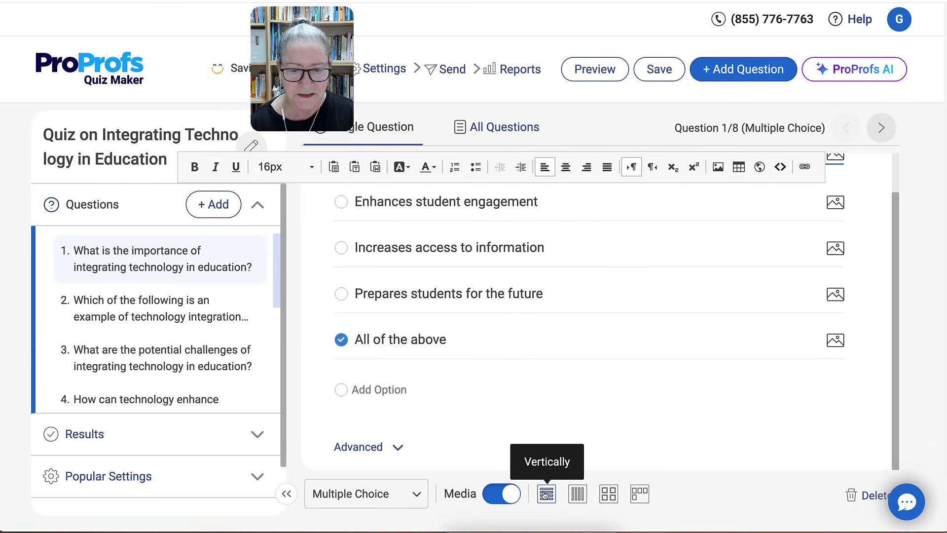
{"action": "left_click", "coordinate": [576, 497]}
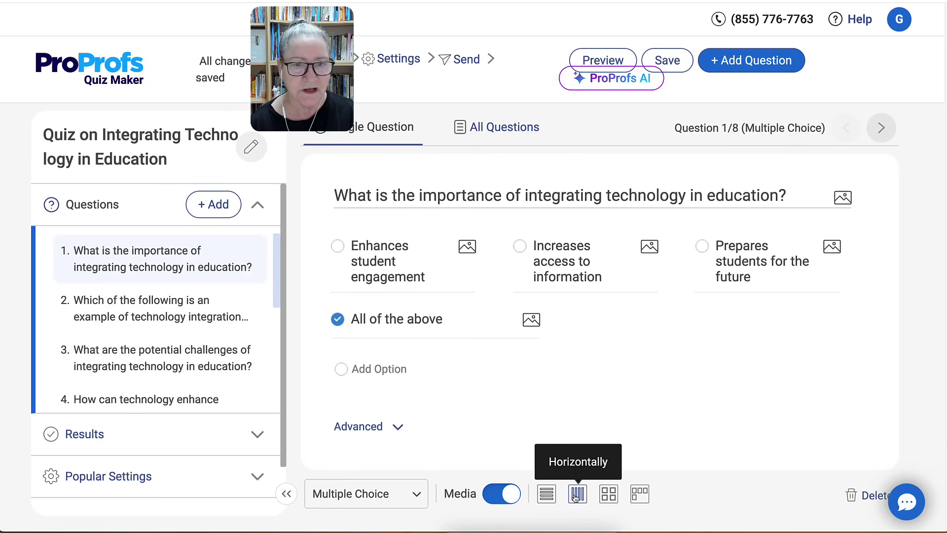
{"action": "left_click", "coordinate": [636, 502]}
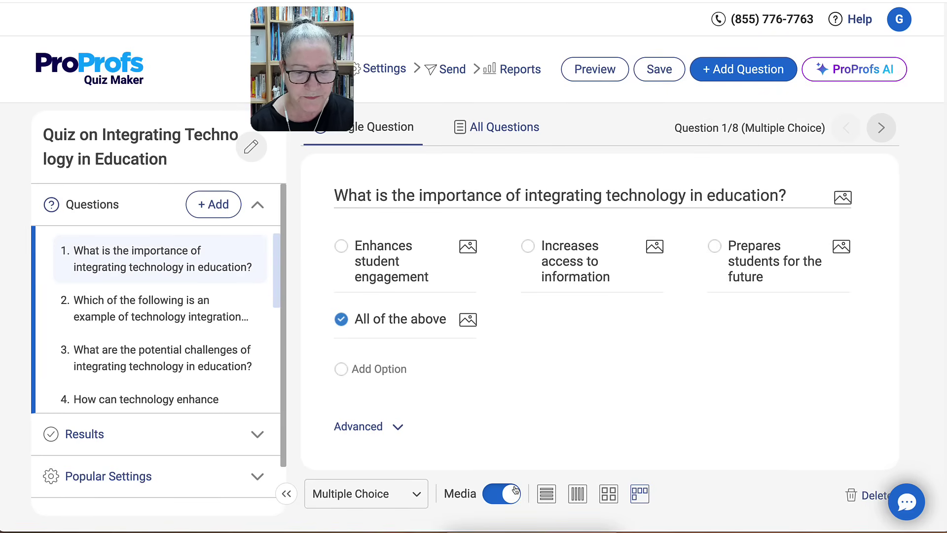
{"action": "left_click", "coordinate": [419, 494]}
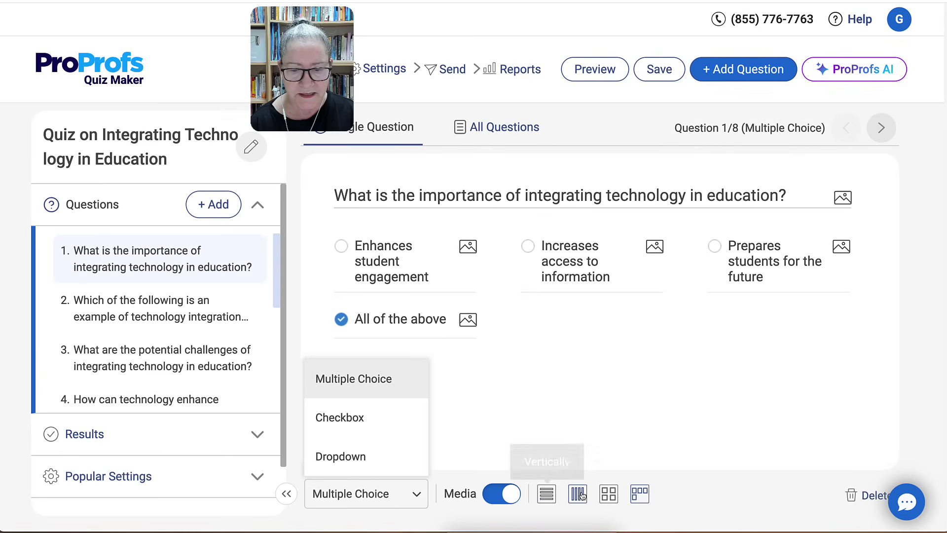
{"action": "left_click", "coordinate": [614, 494]}
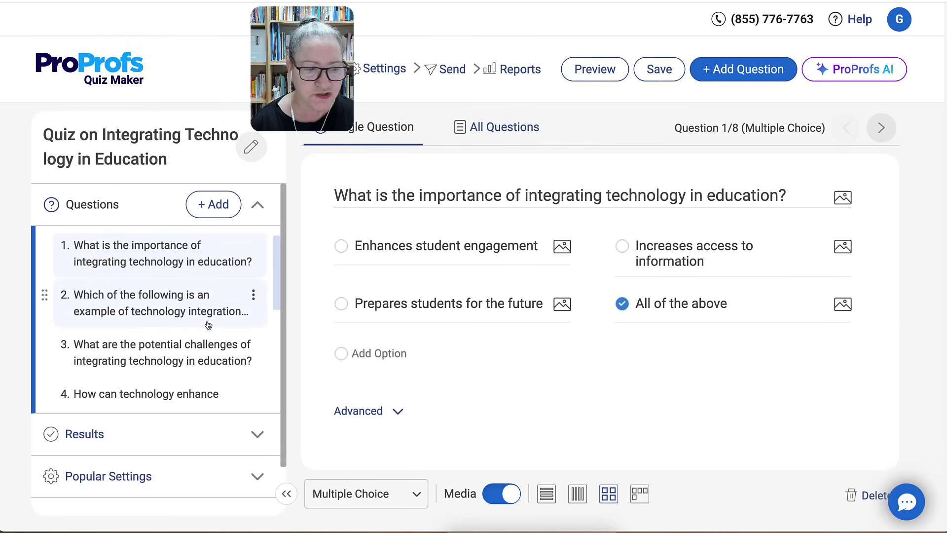
Step: Select question 1 in the quiz to edit it
{"action": "scroll", "coordinate": [236, 324], "scroll_direction": "down", "scroll_amount": 1}
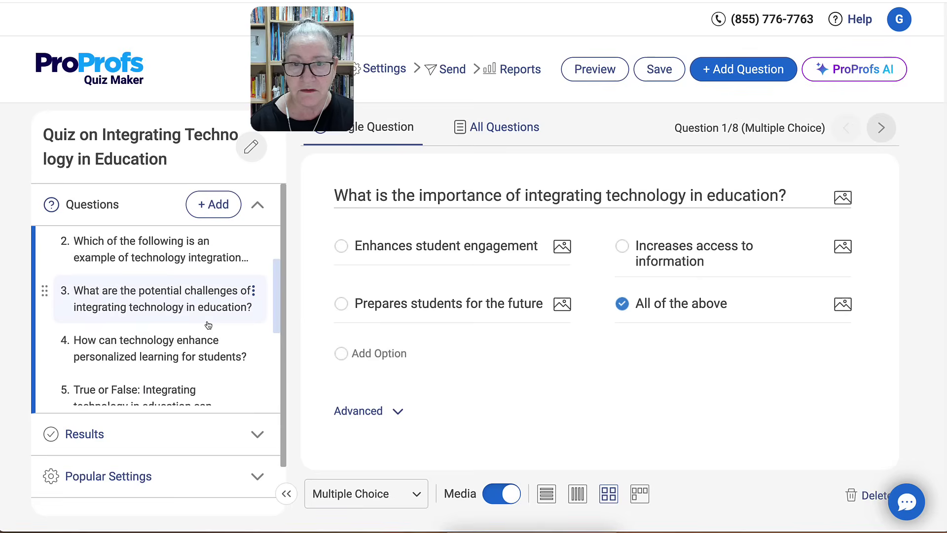
{"action": "scroll", "coordinate": [186, 330], "scroll_direction": "down", "scroll_amount": 1}
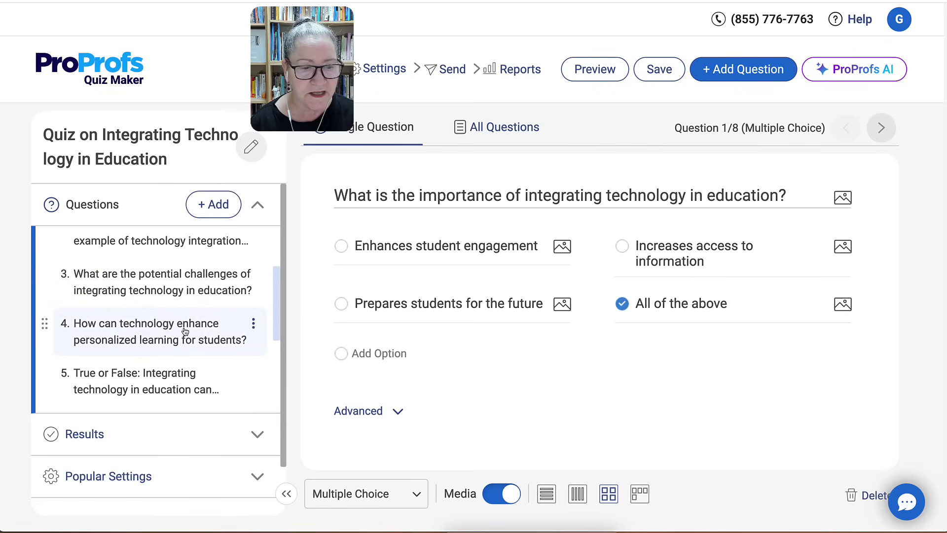
{"action": "scroll", "coordinate": [186, 331], "scroll_direction": "up", "scroll_amount": 1}
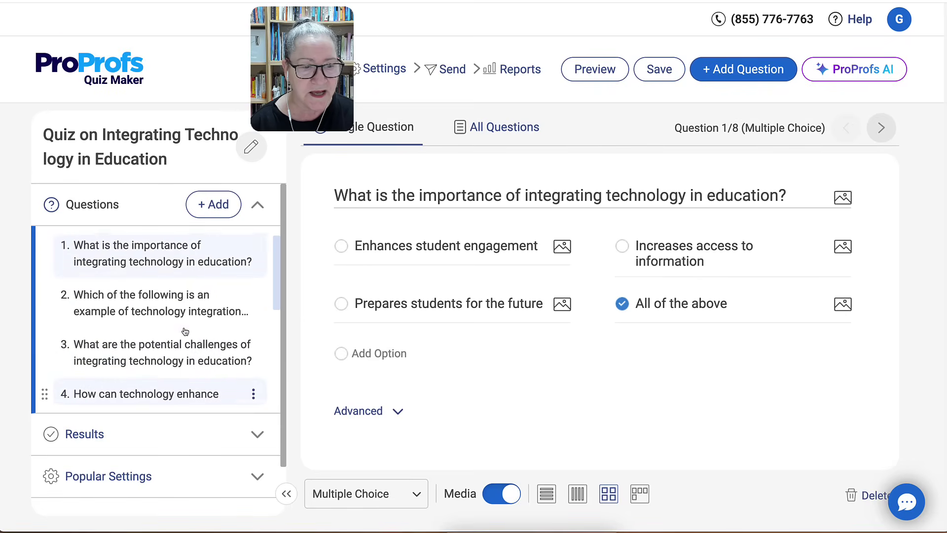
{"action": "left_click", "coordinate": [174, 266]}
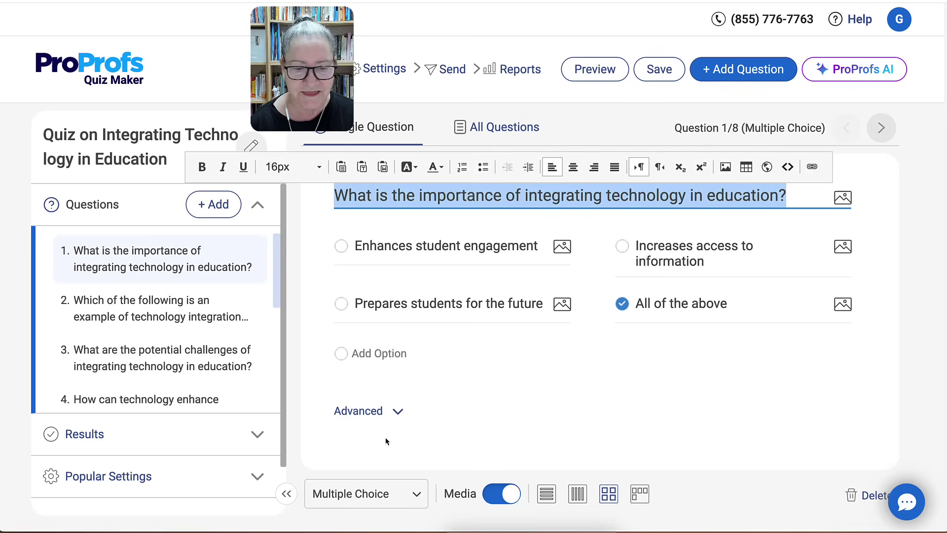
Step: Change question 1 to Checkbox, then to Dropdown, and expand its Advanced options
{"action": "left_click", "coordinate": [413, 497]}
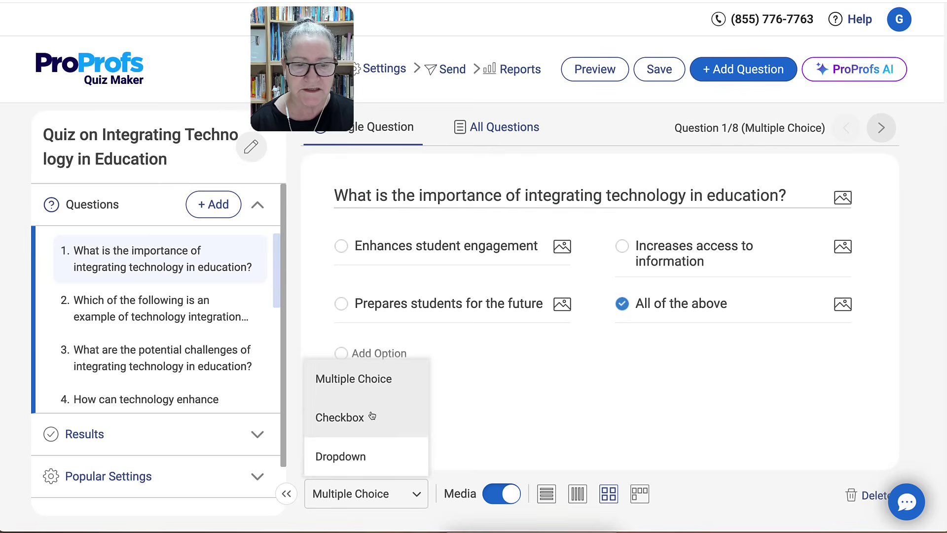
{"action": "left_click", "coordinate": [372, 416]}
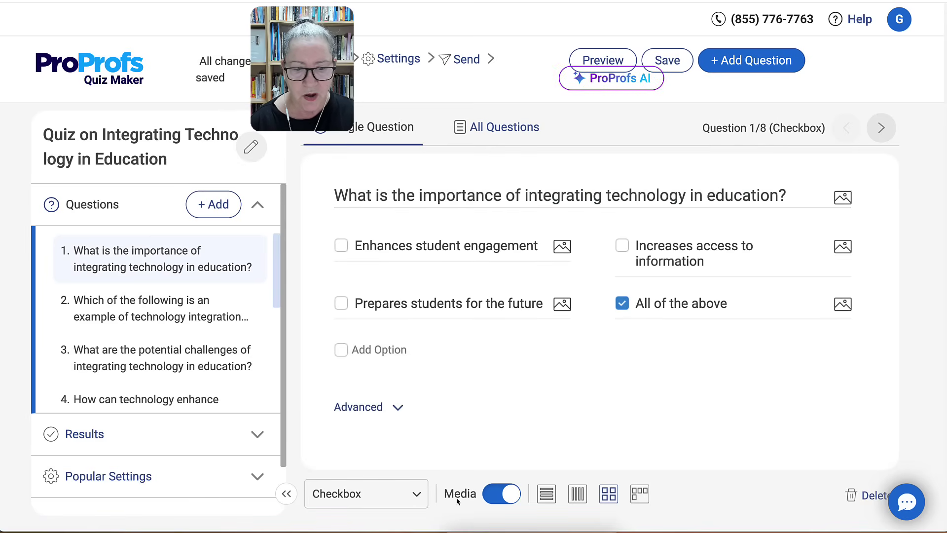
{"action": "left_click", "coordinate": [417, 495]}
{"action": "left_click", "coordinate": [376, 457]}
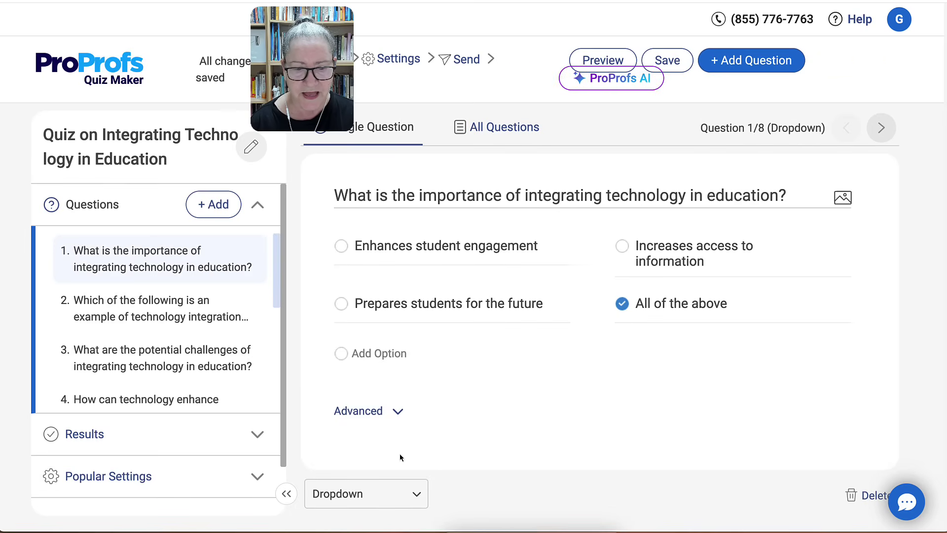
{"action": "left_click", "coordinate": [398, 410]}
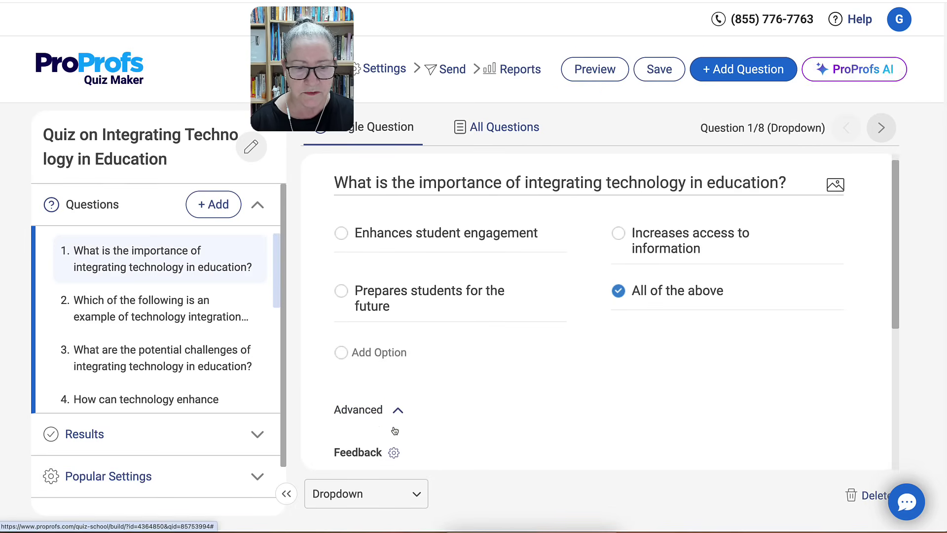
Step: Scroll through question 1's Advanced options, including Feedback
{"action": "scroll", "coordinate": [395, 431], "scroll_direction": "down", "scroll_amount": 2}
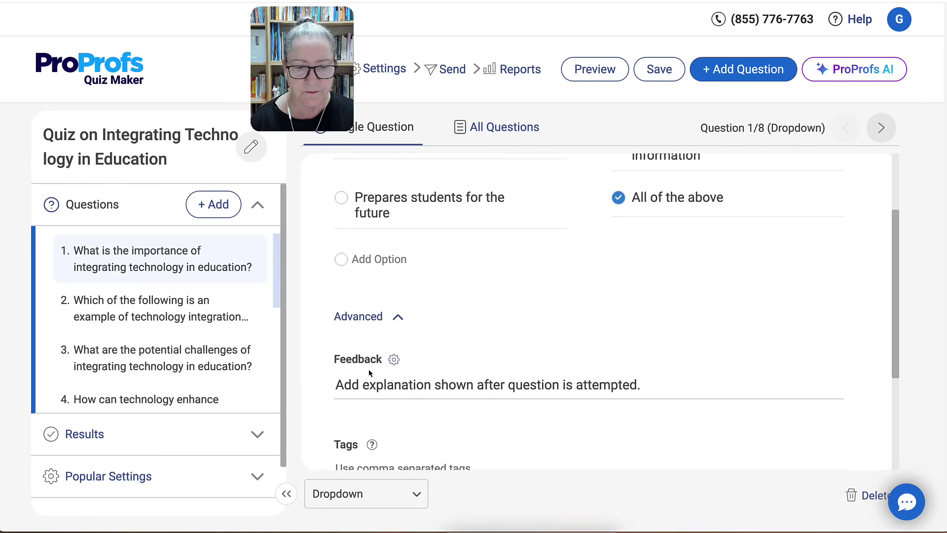
{"action": "scroll", "coordinate": [444, 395], "scroll_direction": "down", "scroll_amount": 2}
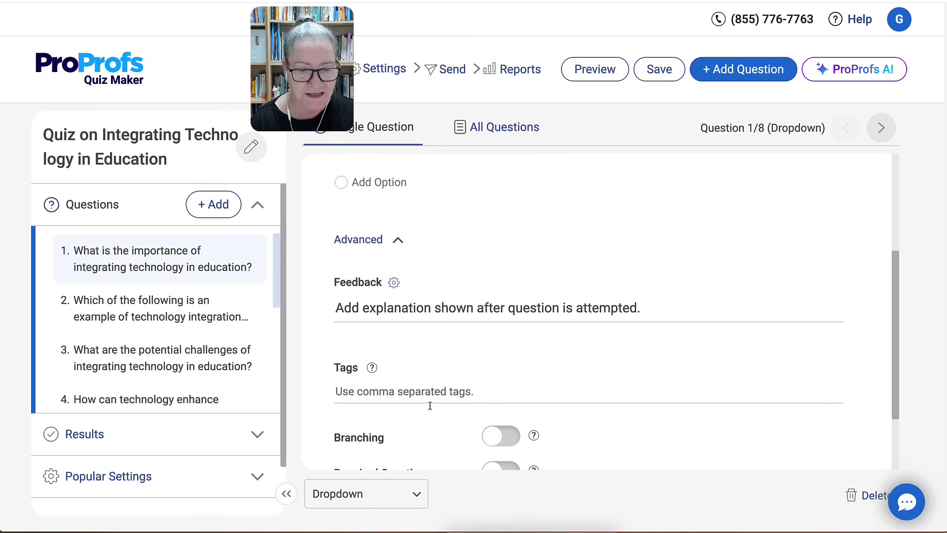
{"action": "scroll", "coordinate": [431, 410], "scroll_direction": "down", "scroll_amount": 1}
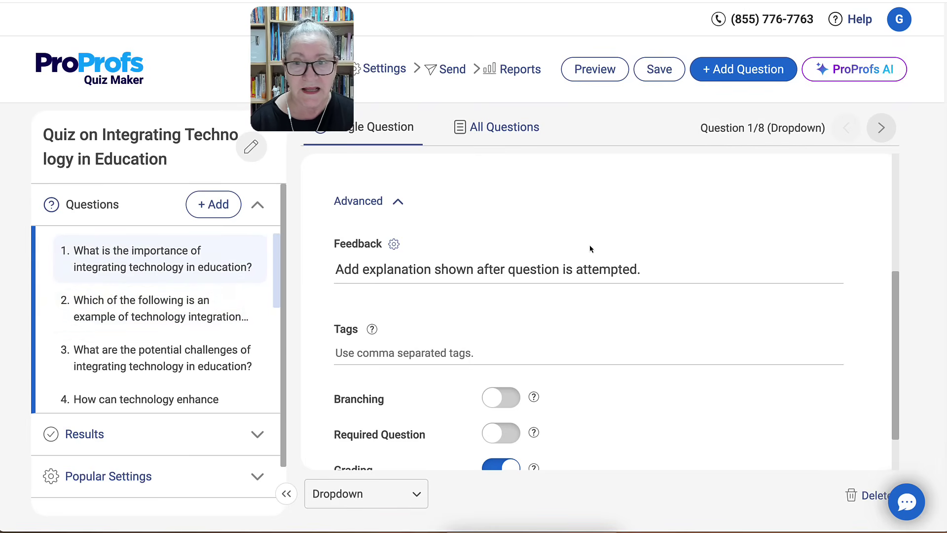
{"action": "scroll", "coordinate": [590, 249], "scroll_direction": "up", "scroll_amount": 2}
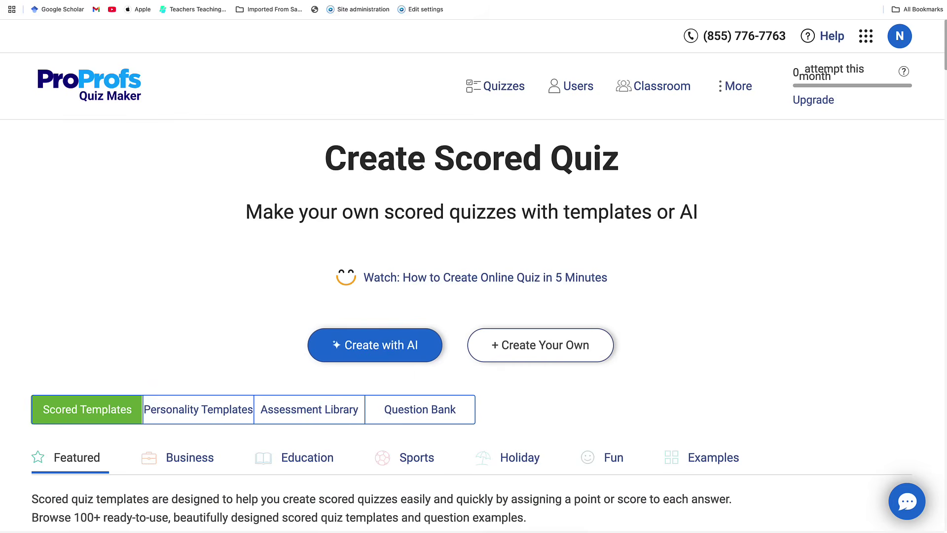
{"action": "scroll", "coordinate": [472, 290], "scroll_direction": "down", "scroll_amount": 1}
{"action": "scroll", "coordinate": [472, 291], "scroll_direction": "down", "scroll_amount": 2}
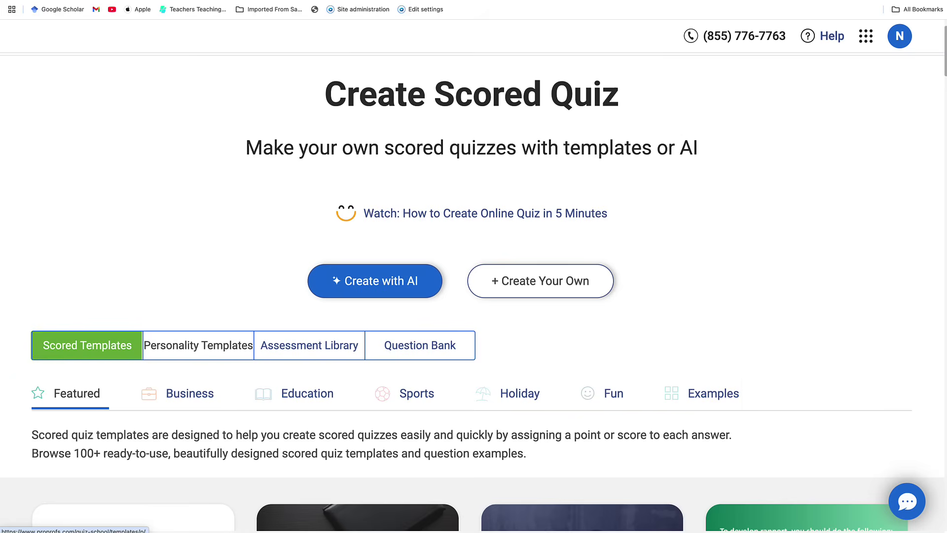
{"action": "scroll", "coordinate": [472, 276], "scroll_direction": "down", "scroll_amount": 2}
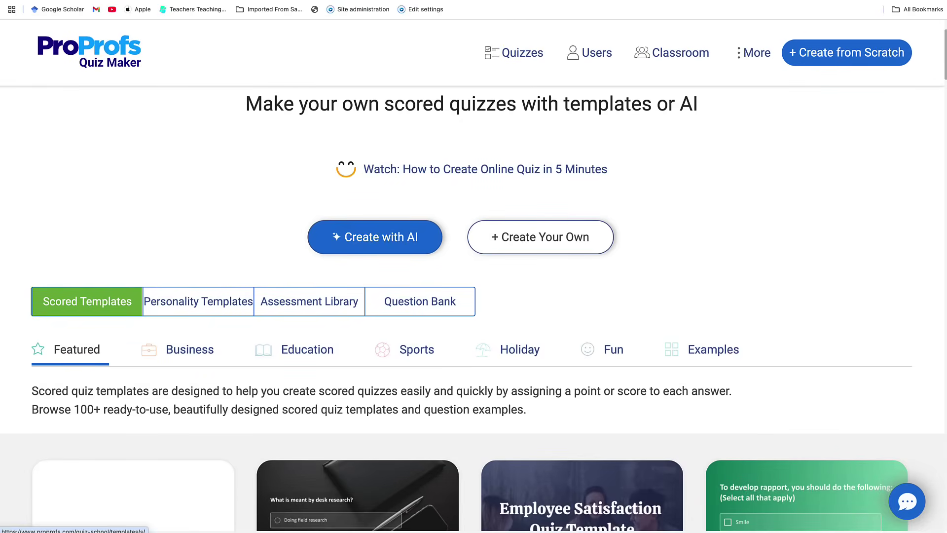
{"action": "scroll", "coordinate": [472, 314], "scroll_direction": "down", "scroll_amount": 5}
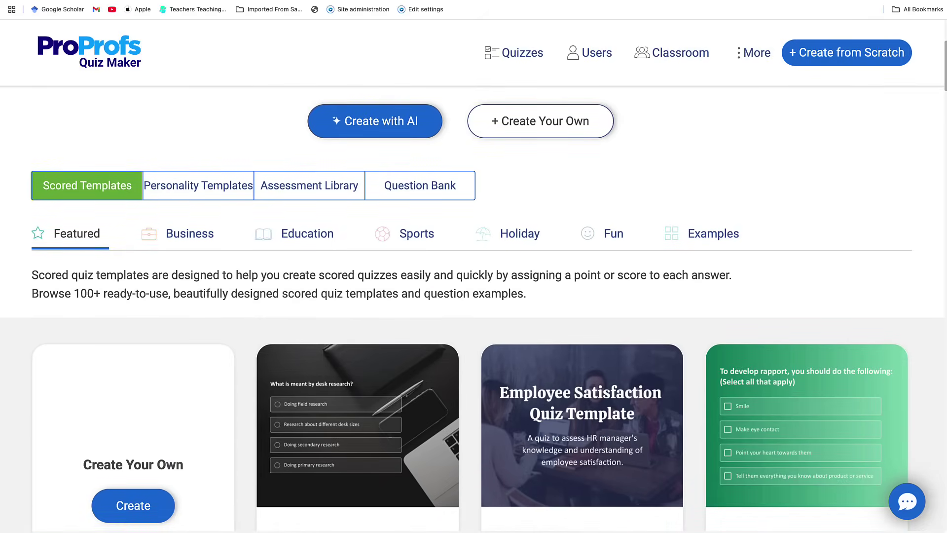
{"action": "scroll", "coordinate": [357, 321], "scroll_direction": "down", "scroll_amount": 5}
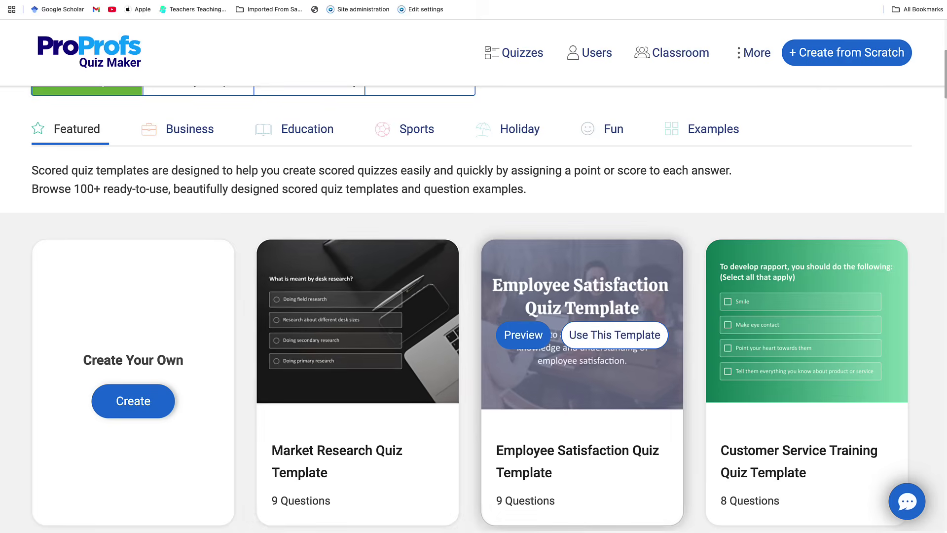
{"action": "scroll", "coordinate": [582, 336], "scroll_direction": "up", "scroll_amount": 1}
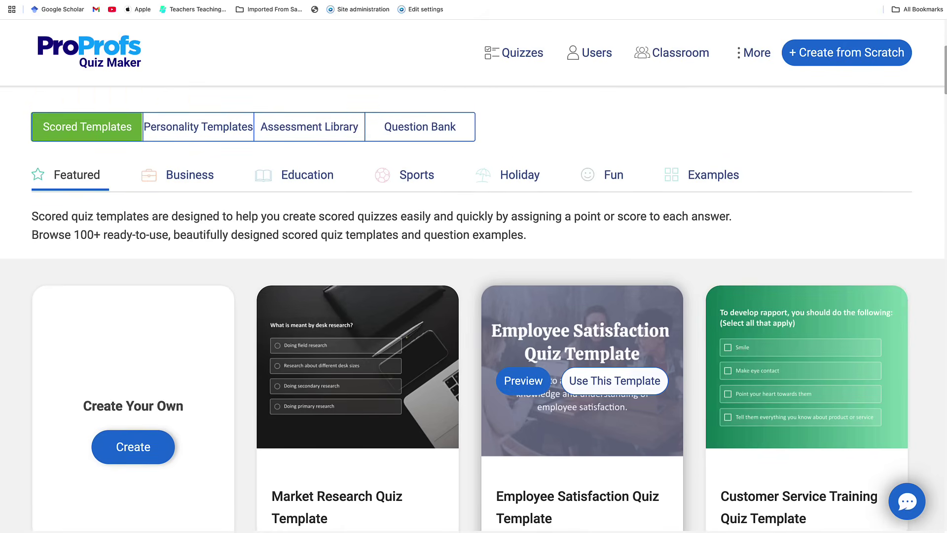
{"action": "scroll", "coordinate": [582, 355], "scroll_direction": "up", "scroll_amount": 4}
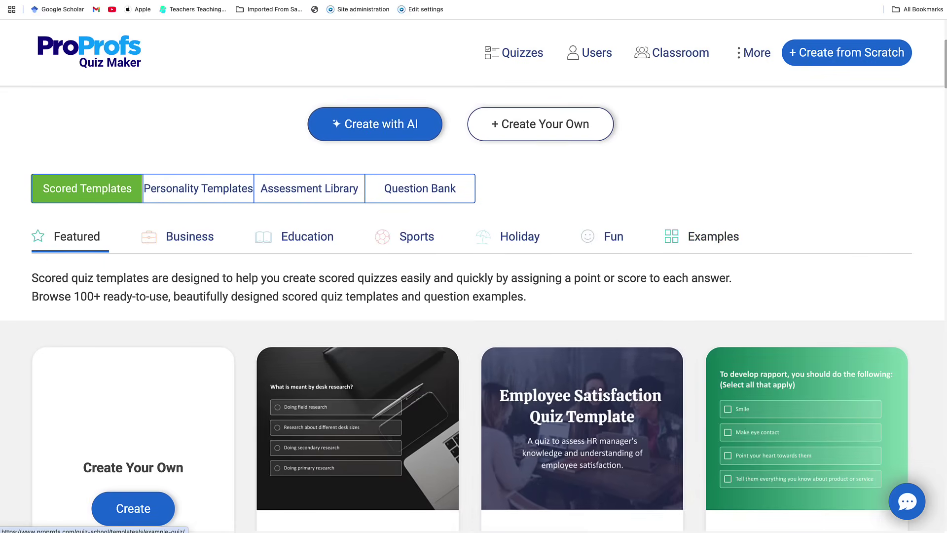
Step: Browse the Examples and Fun quiz template pages
{"action": "left_click", "coordinate": [713, 236]}
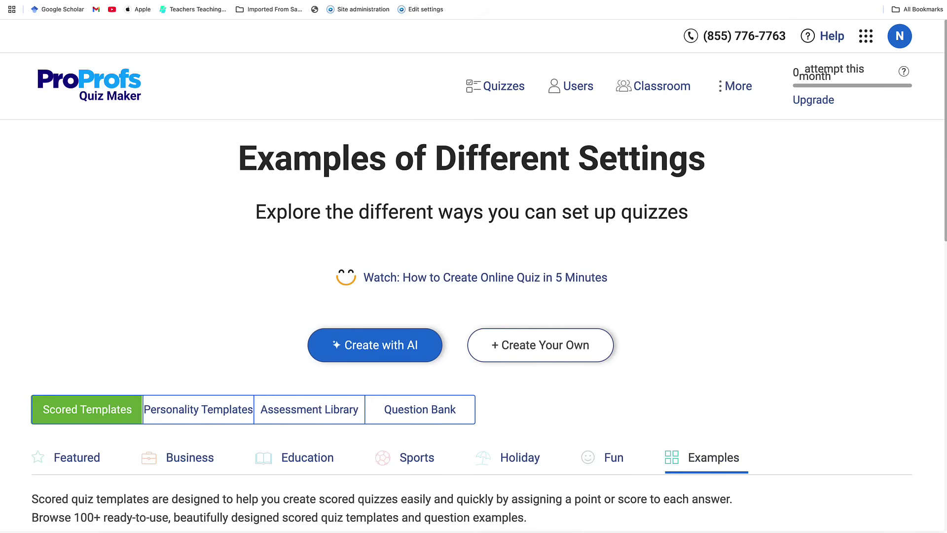
{"action": "scroll", "coordinate": [582, 346], "scroll_direction": "down", "scroll_amount": 6}
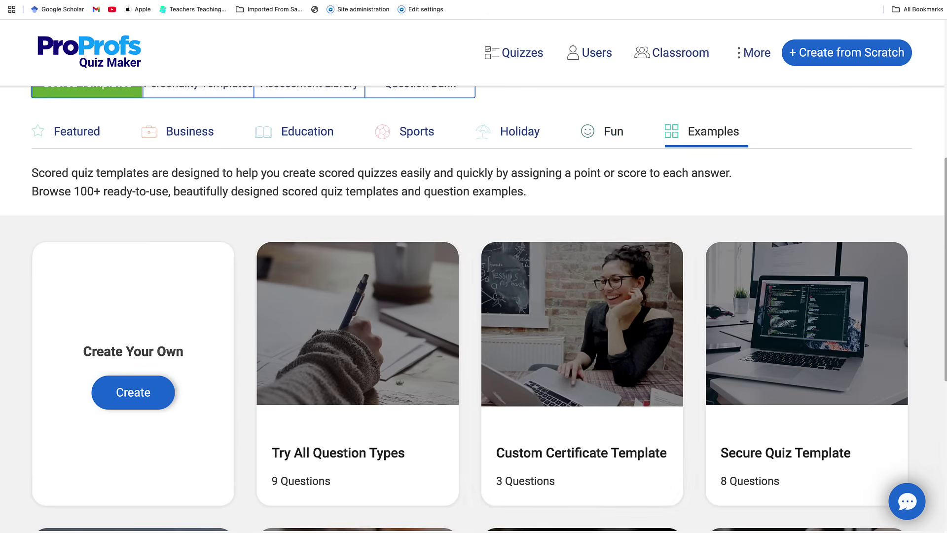
{"action": "left_click", "coordinate": [608, 132]}
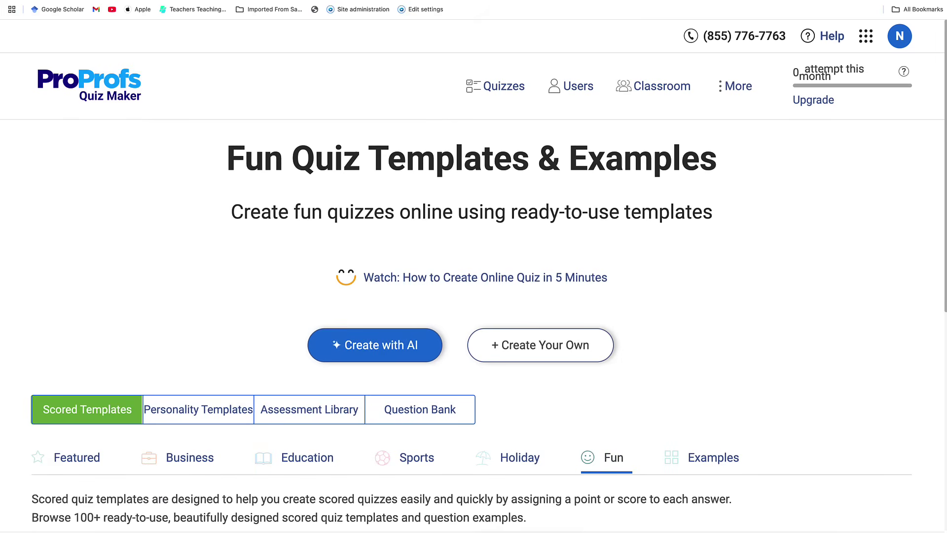
{"action": "scroll", "coordinate": [473, 276], "scroll_direction": "down", "scroll_amount": 5}
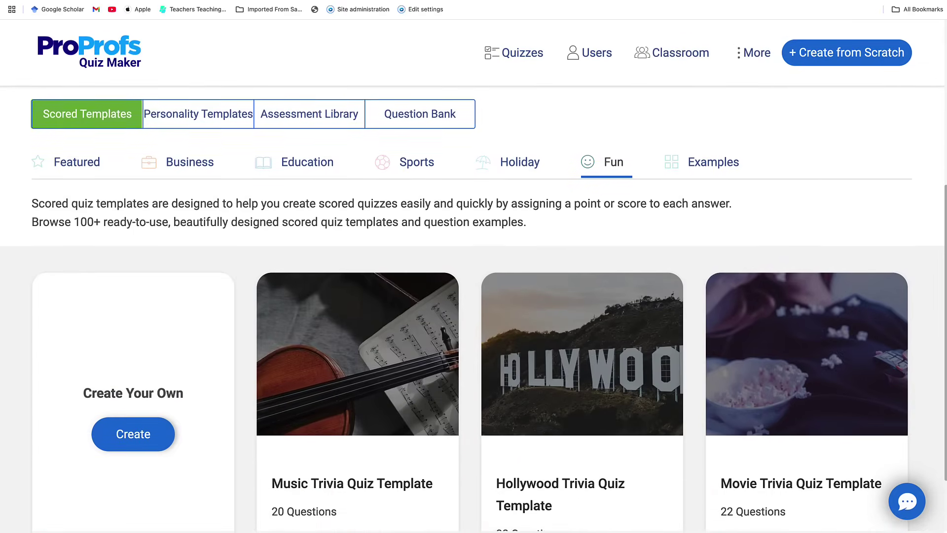
{"action": "scroll", "coordinate": [474, 276], "scroll_direction": "up", "scroll_amount": 5}
{"action": "scroll", "coordinate": [473, 276], "scroll_direction": "down", "scroll_amount": 7}
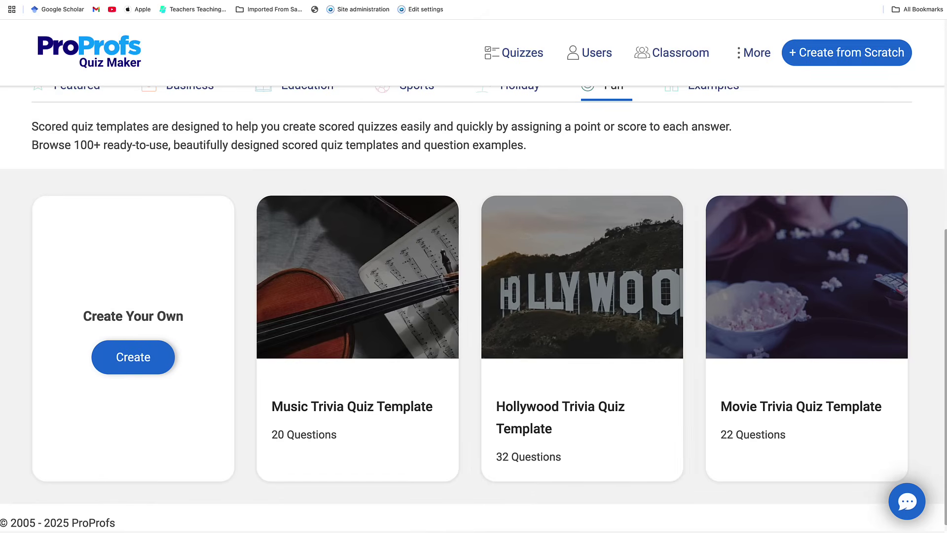
{"action": "scroll", "coordinate": [474, 276], "scroll_direction": "up", "scroll_amount": 2}
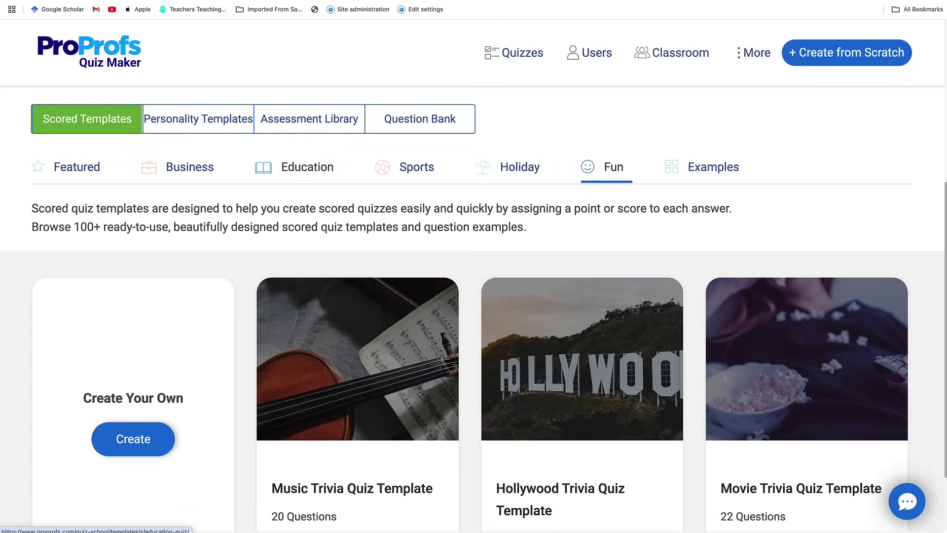
Step: View the Education quiz templates, such as Geography, Math and Music Skills
{"action": "left_click", "coordinate": [296, 167]}
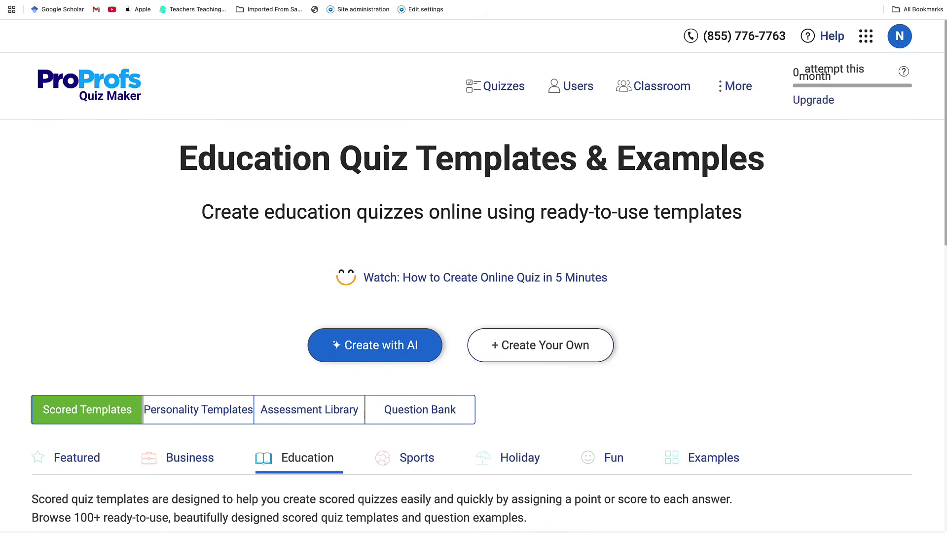
{"action": "scroll", "coordinate": [474, 296], "scroll_direction": "down", "scroll_amount": 6}
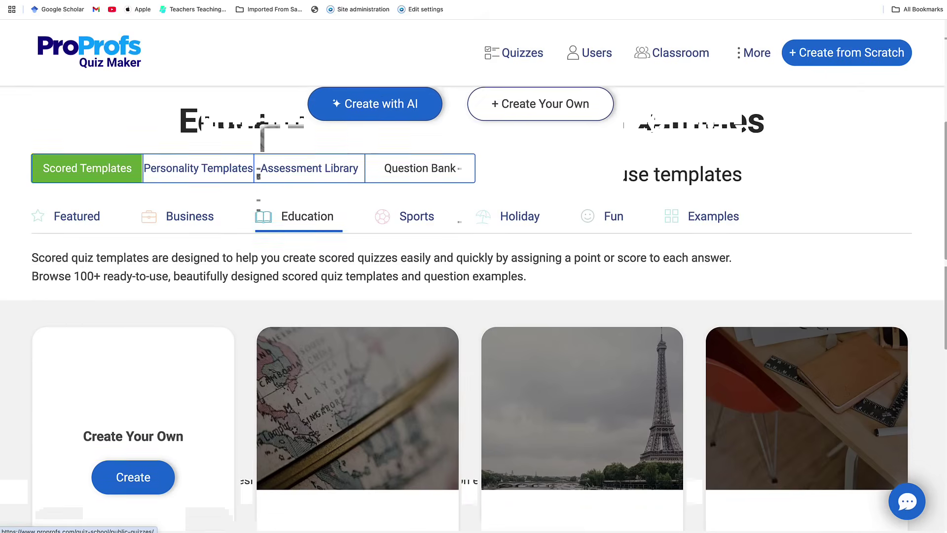
{"action": "scroll", "coordinate": [358, 296], "scroll_direction": "down", "scroll_amount": 3}
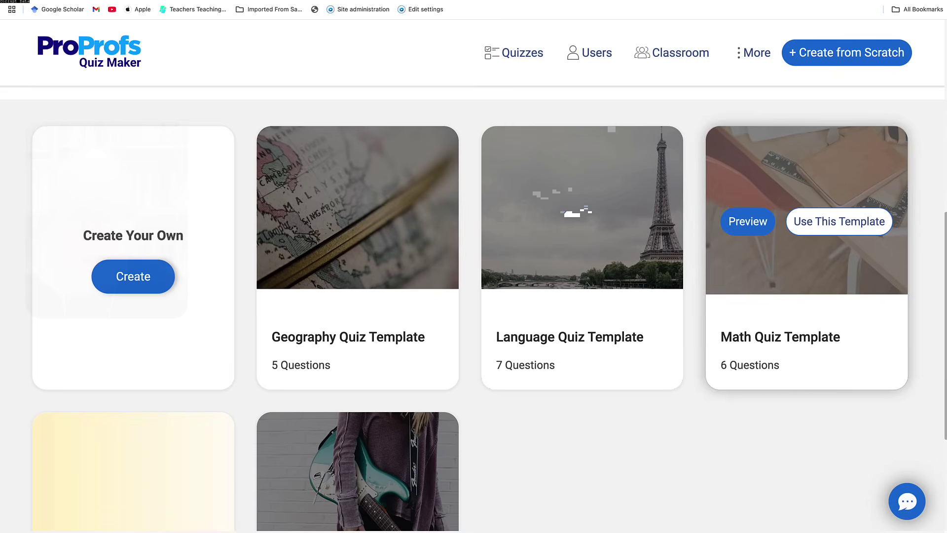
{"action": "scroll", "coordinate": [358, 346], "scroll_direction": "down", "scroll_amount": 5}
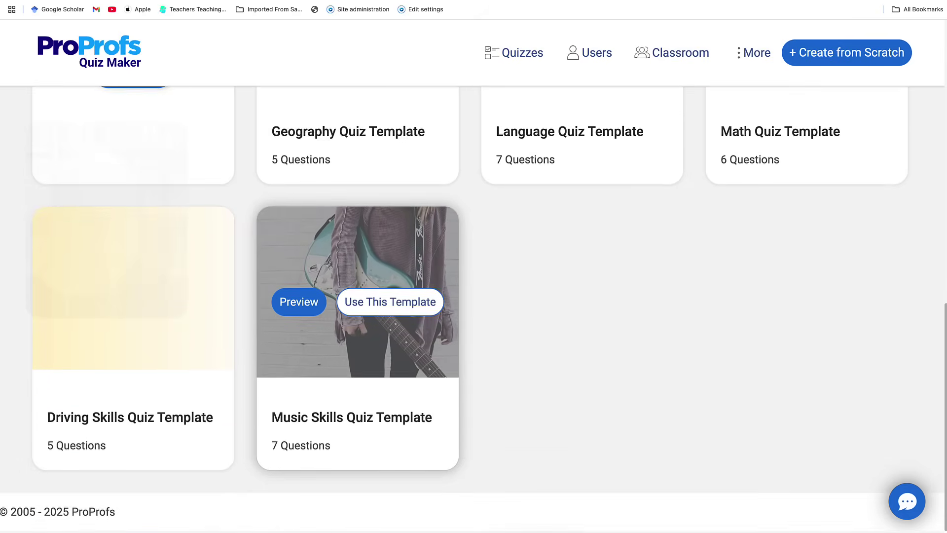
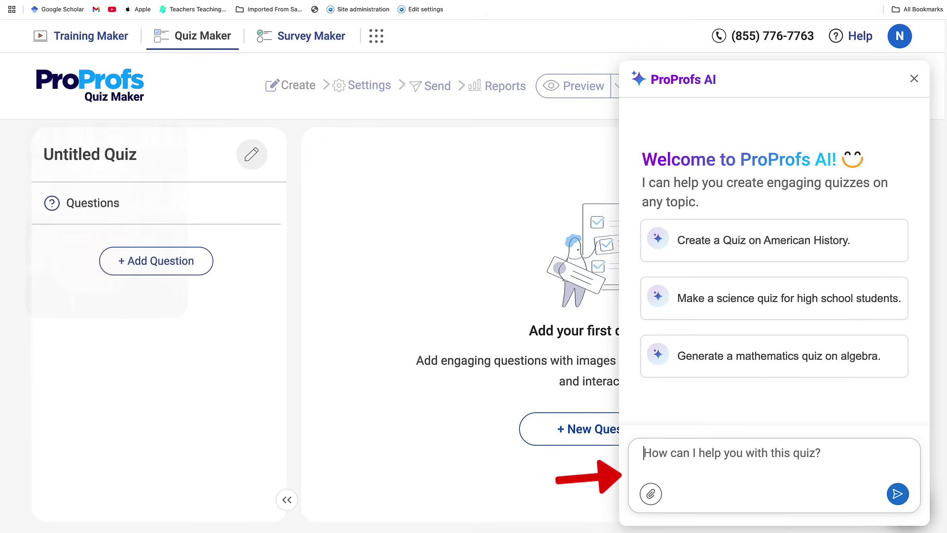
Step: Ask the AI assistant for a 'quiz on smartphones and how to use them in class for learning'
{"action": "type", "text": "quiz "}
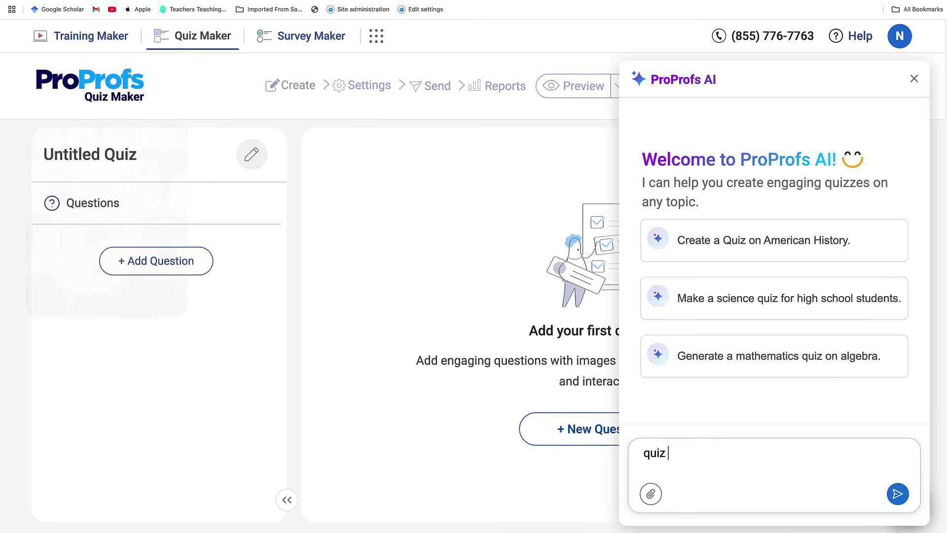
{"action": "type", "text": "on smartphone s and how"}
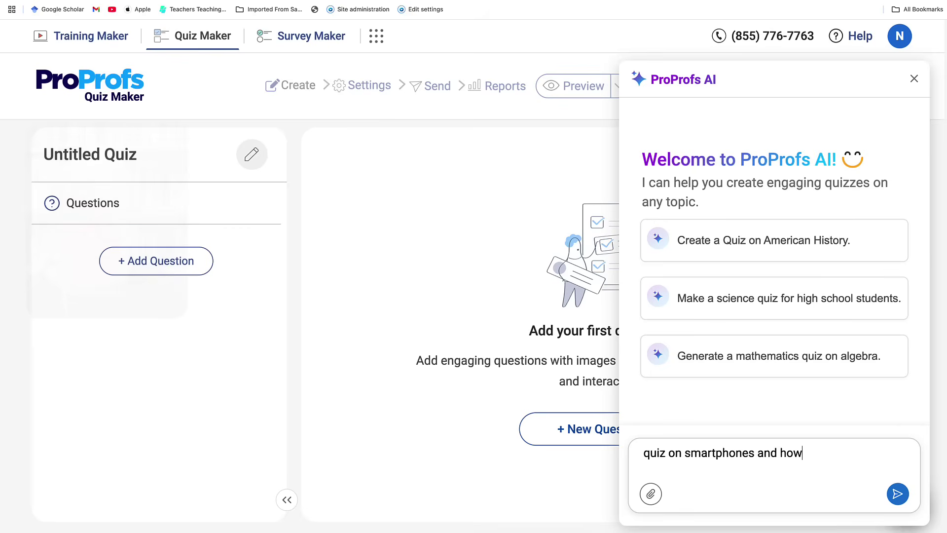
{"action": "type", "text": " to use them in cl"}
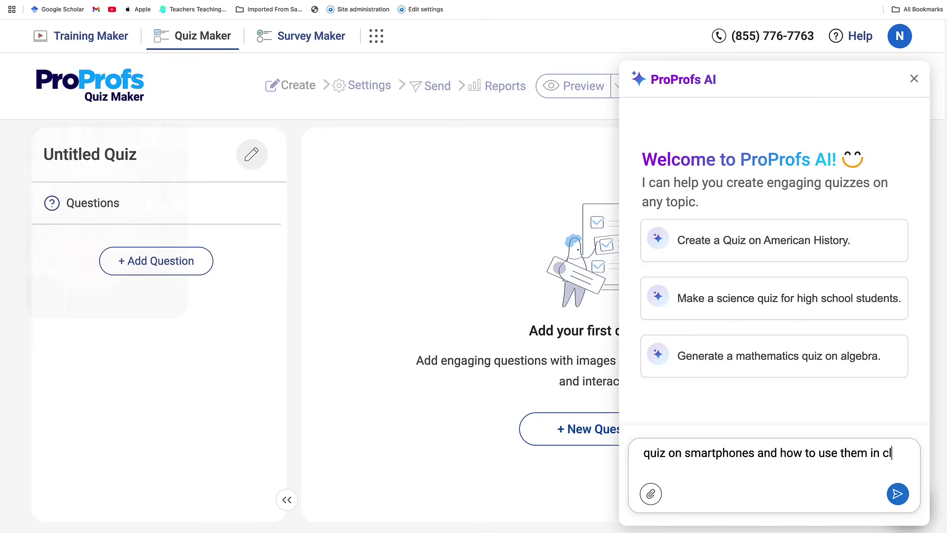
{"action": "type", "text": "ass for learning"}
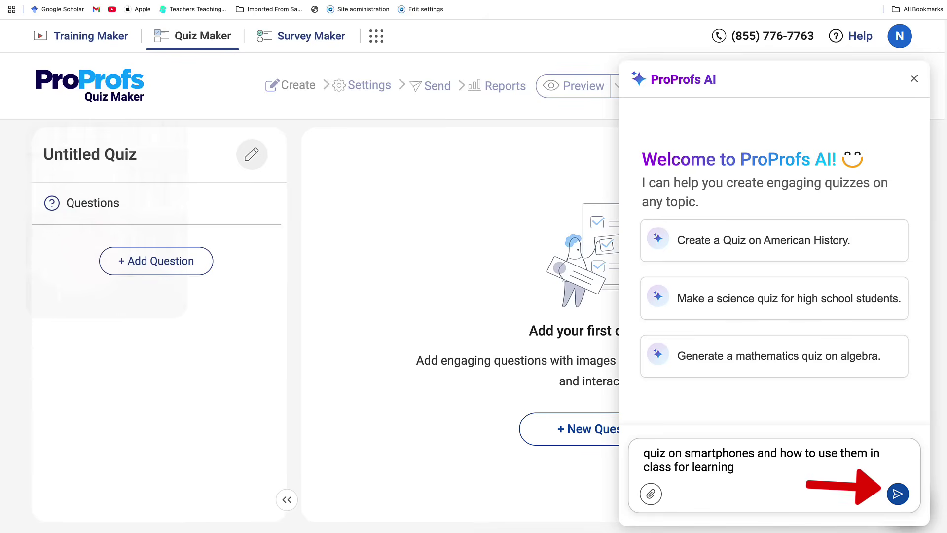
{"action": "key", "text": "Return"}
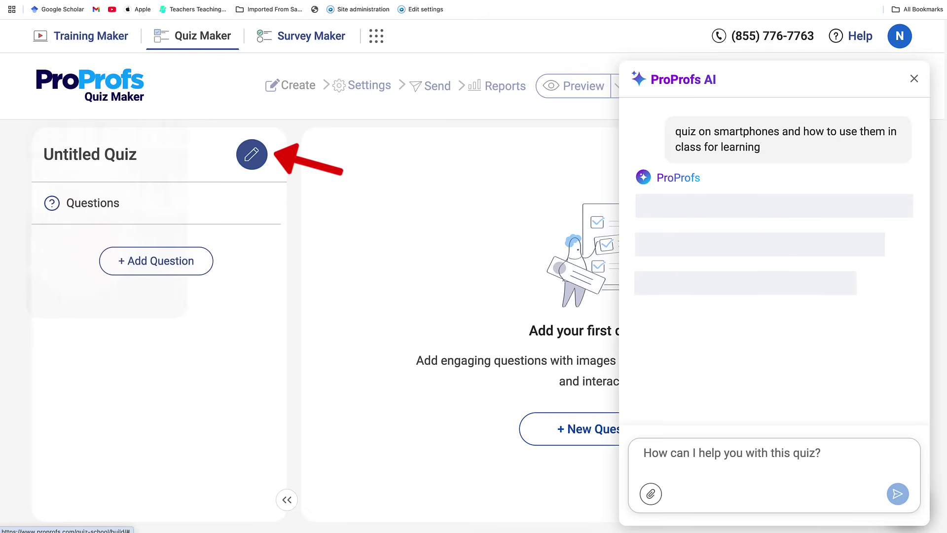
Step: Retitle the quiz 'Smartphones for Learning in Class' and save the title
{"action": "left_click", "coordinate": [252, 154]}
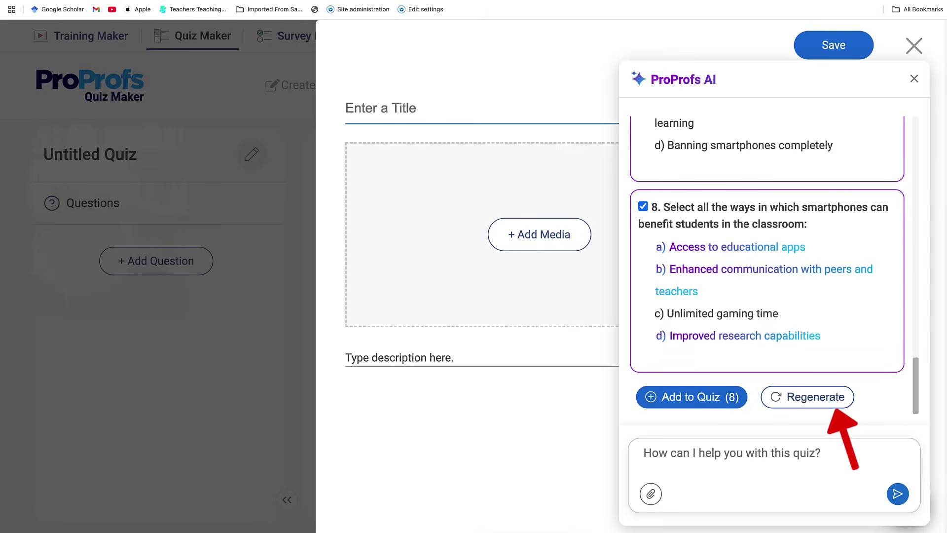
{"action": "type", "text": "Sm"}
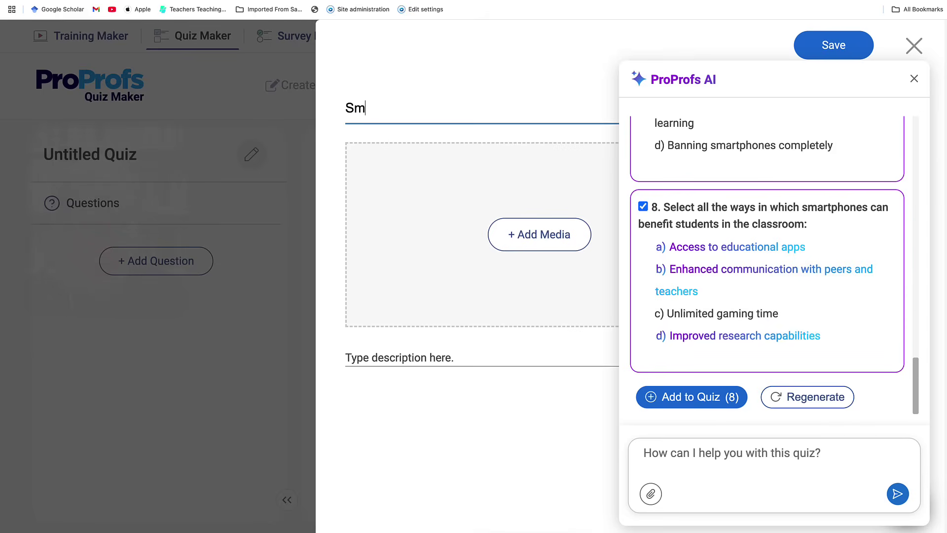
{"action": "type", "text": "artphones for Learn"}
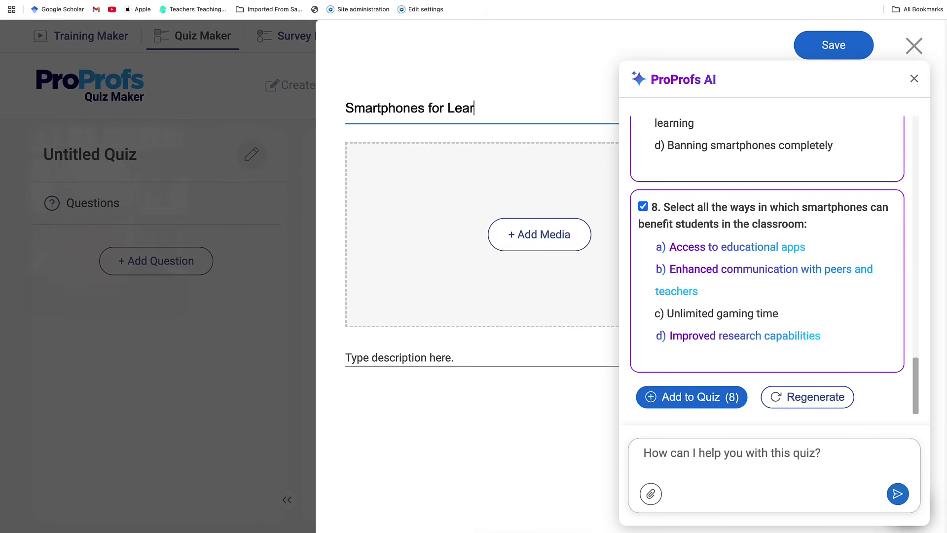
{"action": "key", "text": "BackSpace"}
{"action": "type", "text": "ning in Class"}
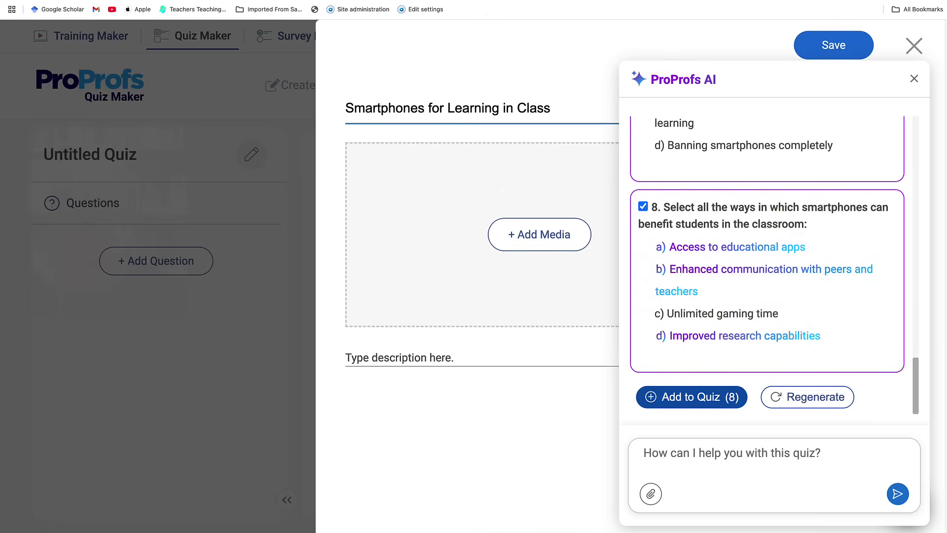
{"action": "left_click", "coordinate": [834, 45]}
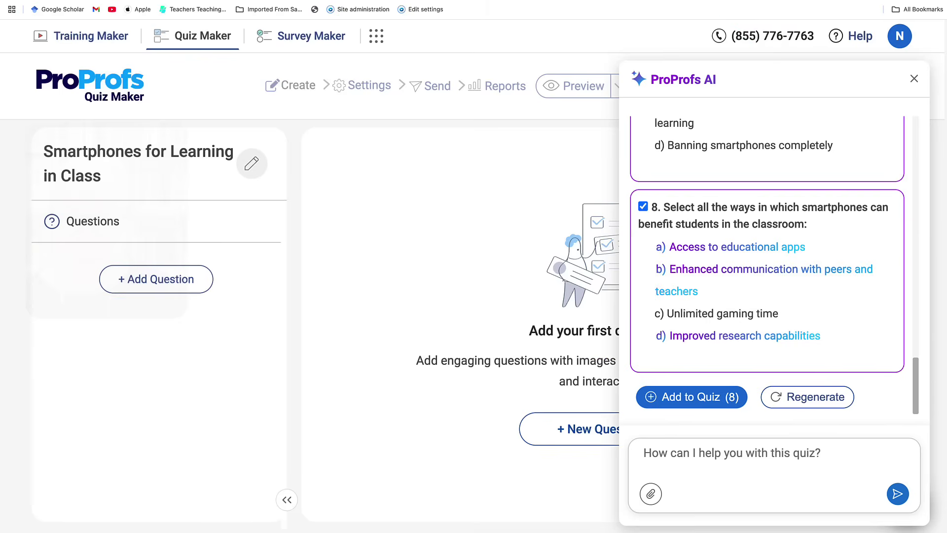
Step: Add all eight AI-generated questions, check the Results and Popular Settings, and bring up preview options
{"action": "left_click", "coordinate": [691, 397]}
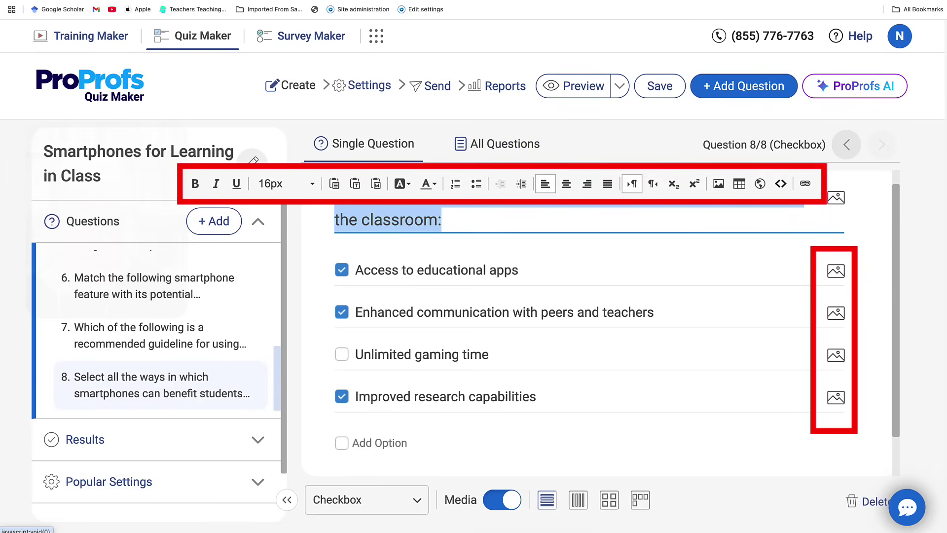
{"action": "left_click", "coordinate": [148, 439]}
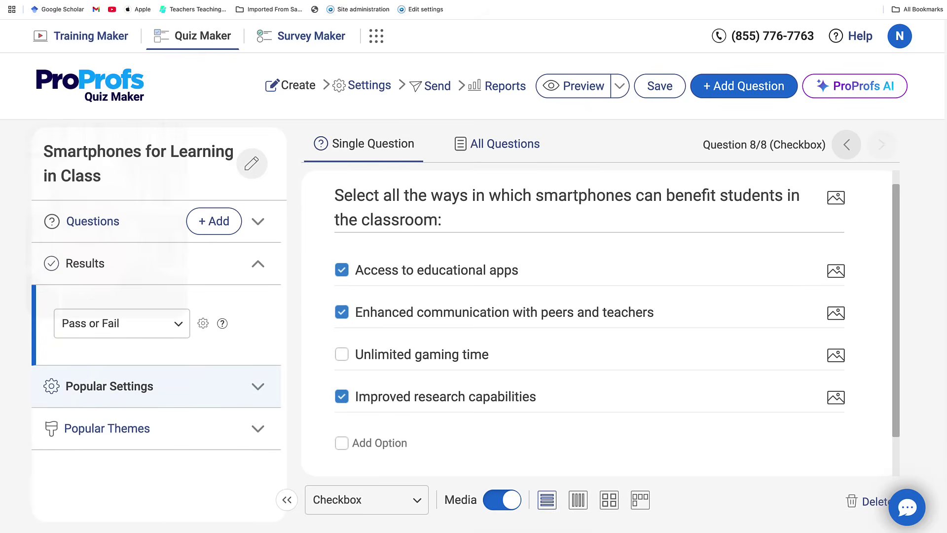
{"action": "left_click", "coordinate": [148, 386]}
{"action": "scroll", "coordinate": [148, 345], "scroll_direction": "down", "scroll_amount": 5}
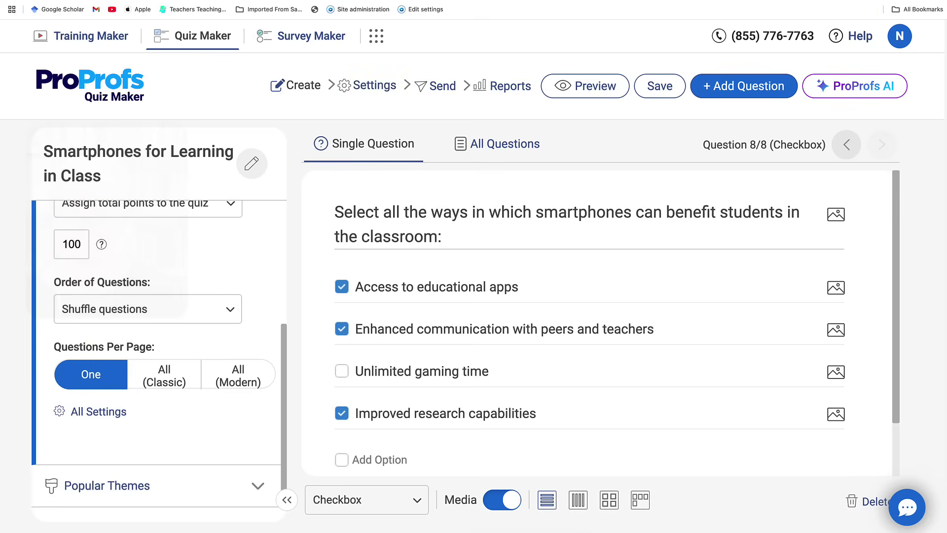
{"action": "left_click", "coordinate": [585, 86]}
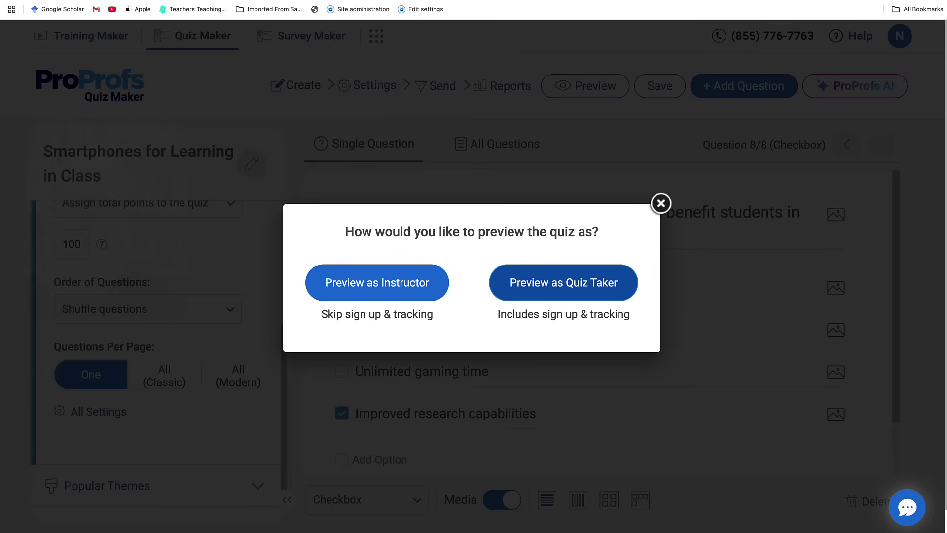
Step: Preview the quiz as a quiz taker, entering the taker's first and last name
{"action": "left_click", "coordinate": [563, 282]}
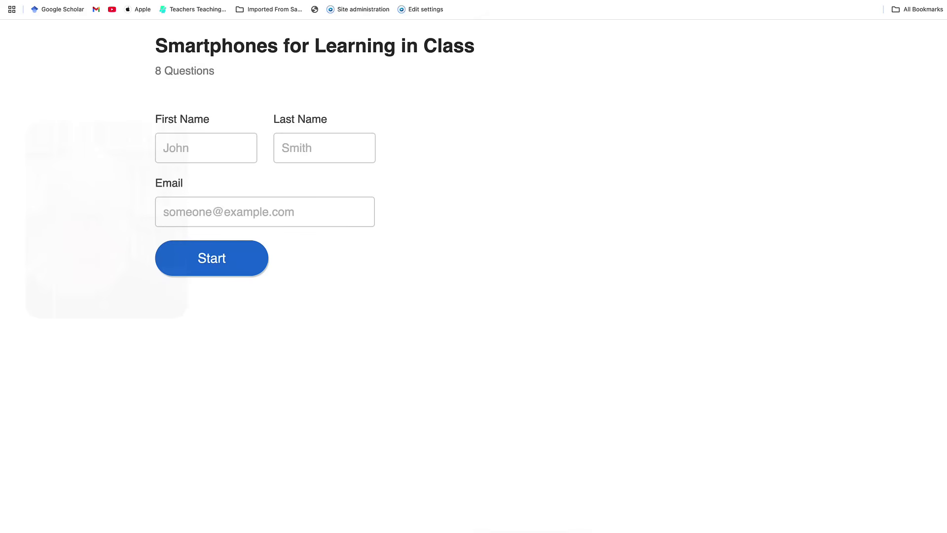
{"action": "left_click", "coordinate": [205, 147]}
{"action": "type", "text": "Nellie"}
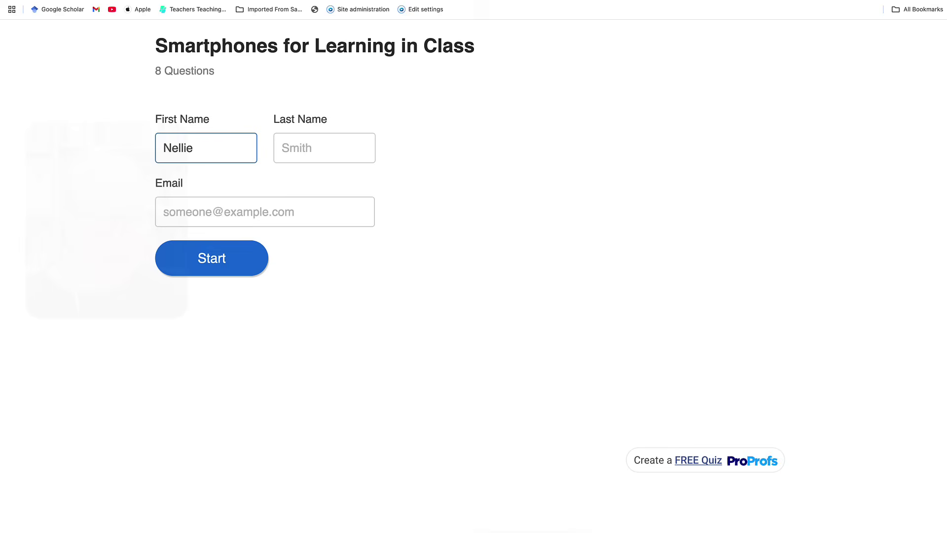
{"action": "left_click", "coordinate": [324, 147]}
{"action": "type", "text": "Really"}
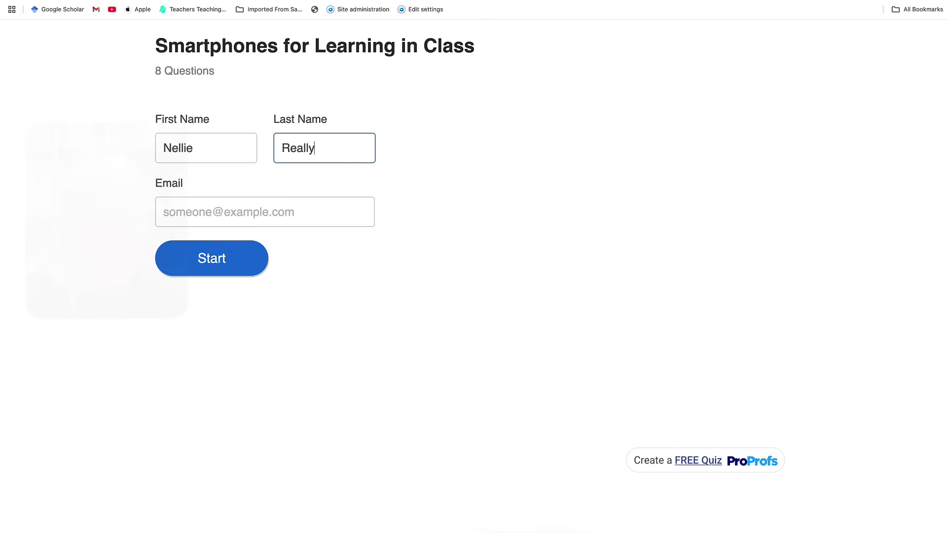
{"action": "left_click", "coordinate": [197, 212]}
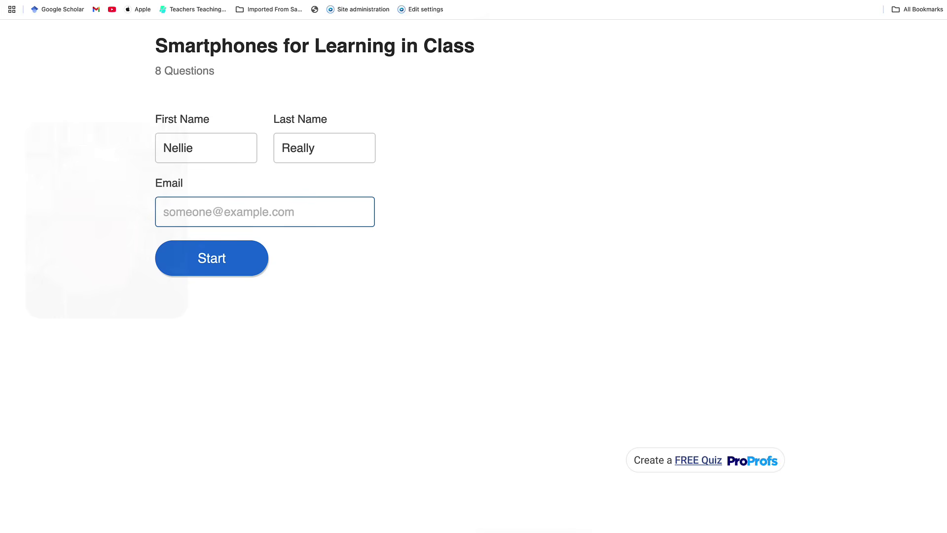
Step: Start the quiz and work through the questions, including the Augmented Reality matching question
{"action": "key", "text": "Return"}
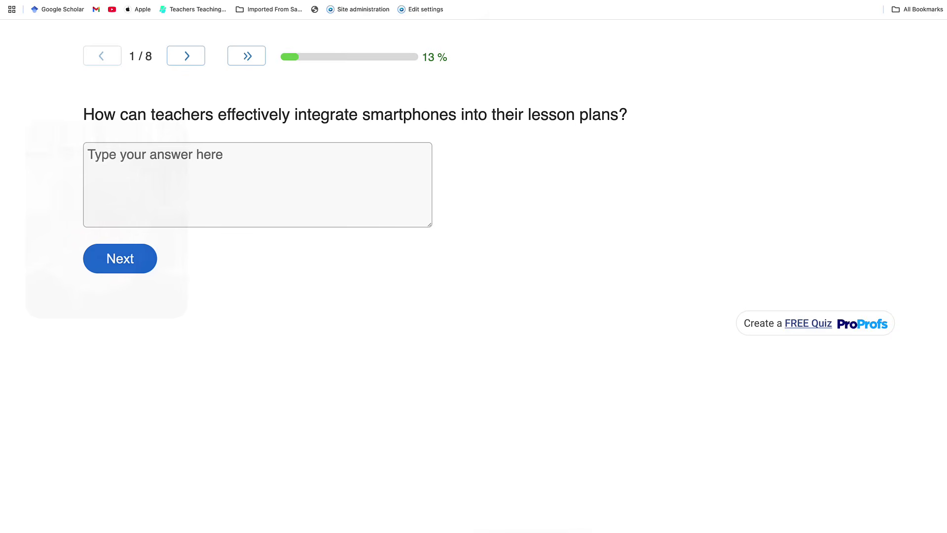
{"action": "key", "text": "Return"}
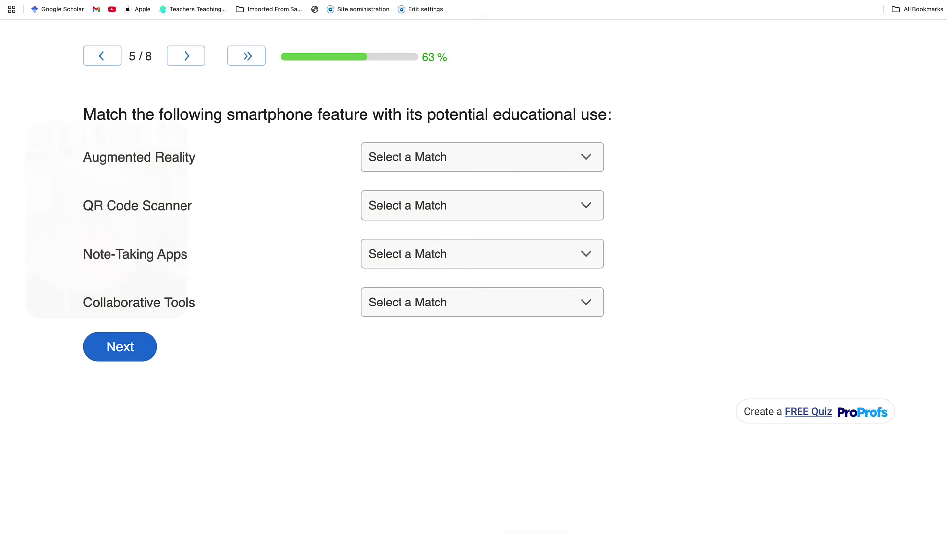
{"action": "left_click", "coordinate": [482, 156]}
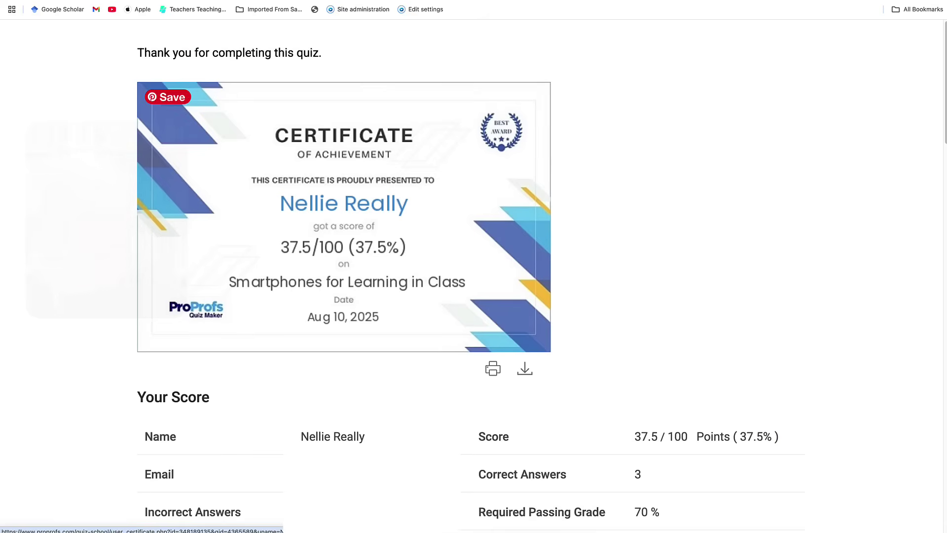
Step: Look through the 37.5/100 attempt's answers, then return to the quiz's Preview controls
{"action": "scroll", "coordinate": [474, 266], "scroll_direction": "down", "scroll_amount": 10}
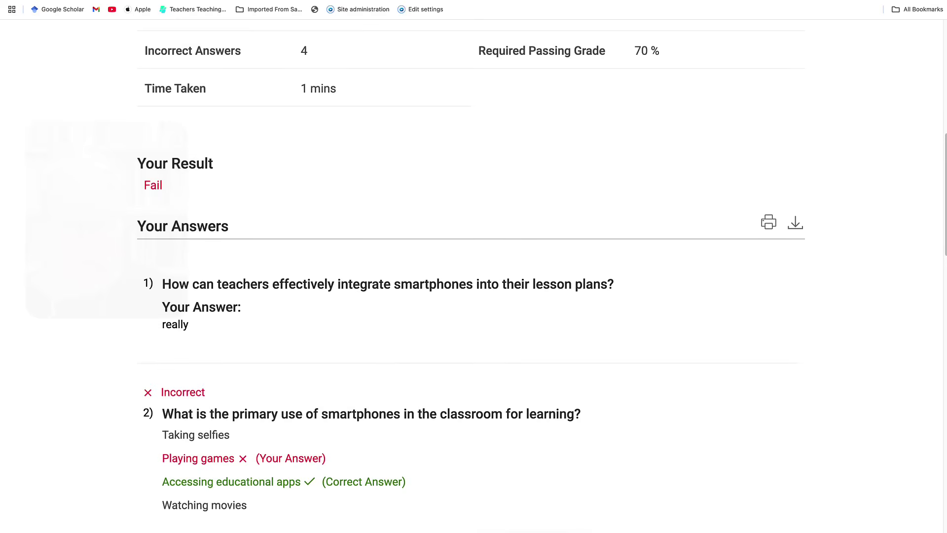
{"action": "scroll", "coordinate": [473, 266], "scroll_direction": "down", "scroll_amount": 8}
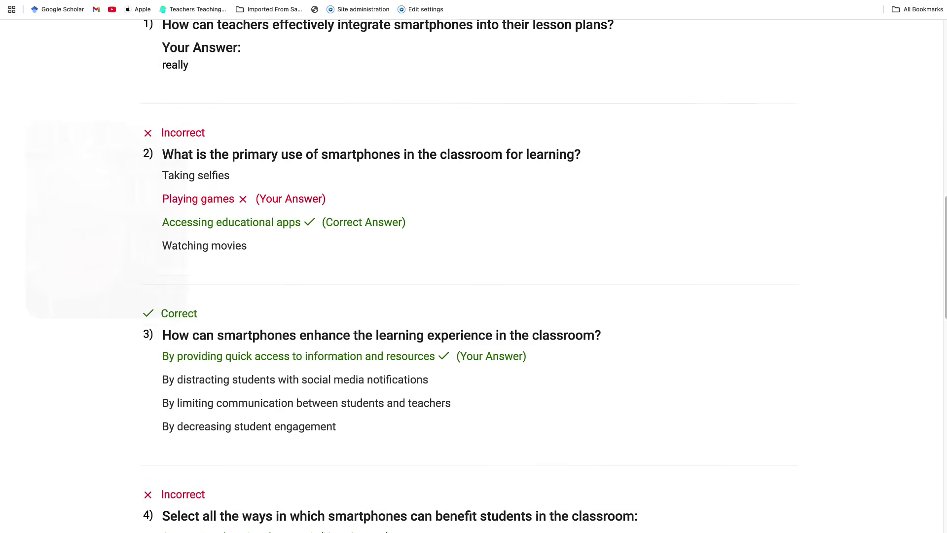
{"action": "scroll", "coordinate": [473, 276], "scroll_direction": "down", "scroll_amount": 7}
{"action": "scroll", "coordinate": [473, 276], "scroll_direction": "up", "scroll_amount": 8}
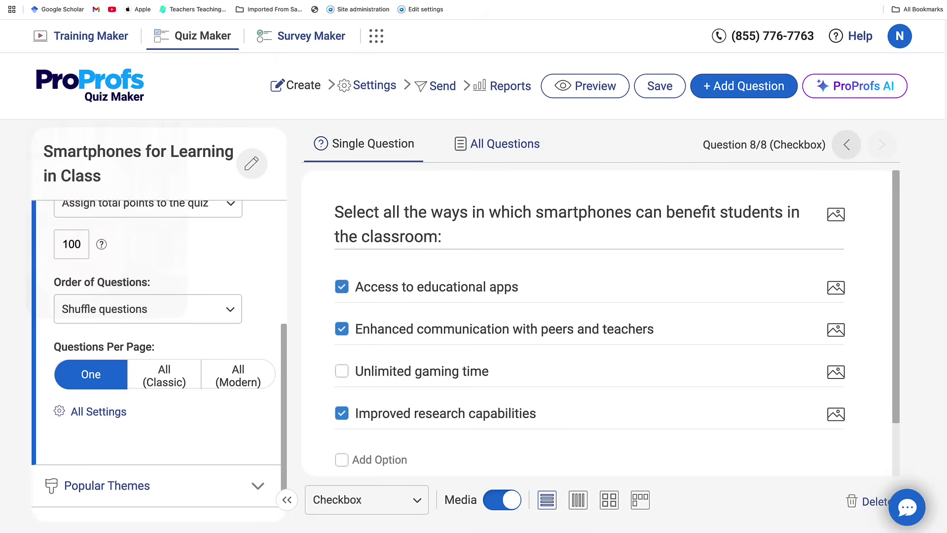
{"action": "left_click", "coordinate": [585, 86]}
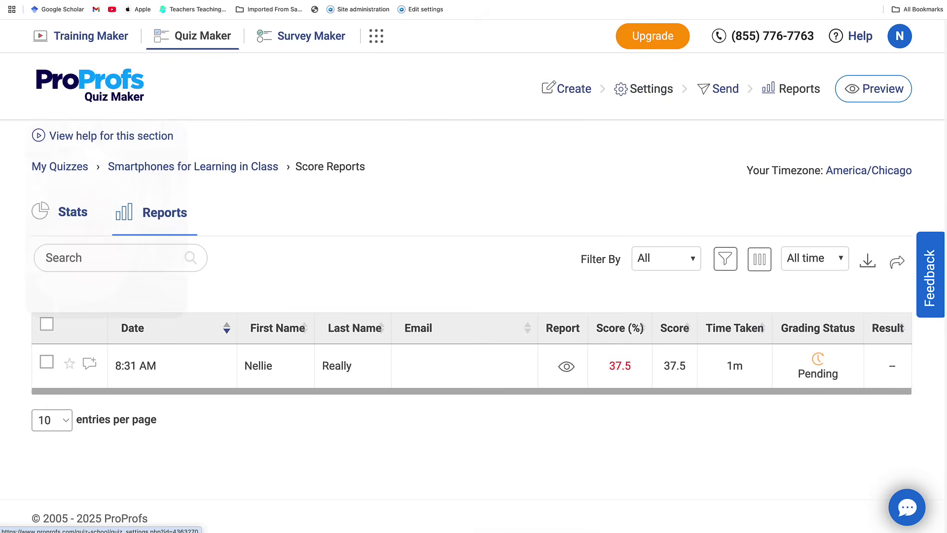
Step: Open the quiz settings and look over the Theme and Integrations tabs
{"action": "left_click", "coordinate": [643, 89]}
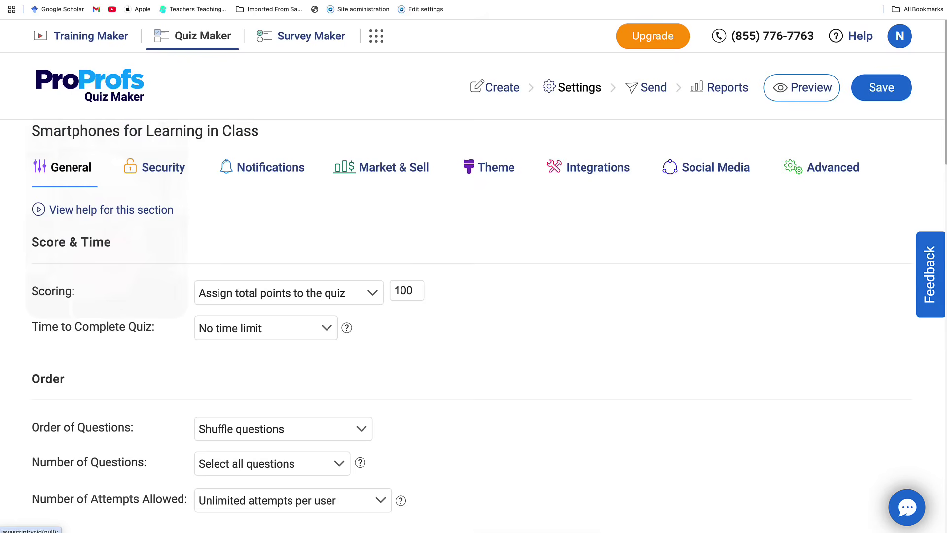
{"action": "left_click", "coordinate": [489, 168]}
{"action": "scroll", "coordinate": [488, 167], "scroll_direction": "down", "scroll_amount": 1}
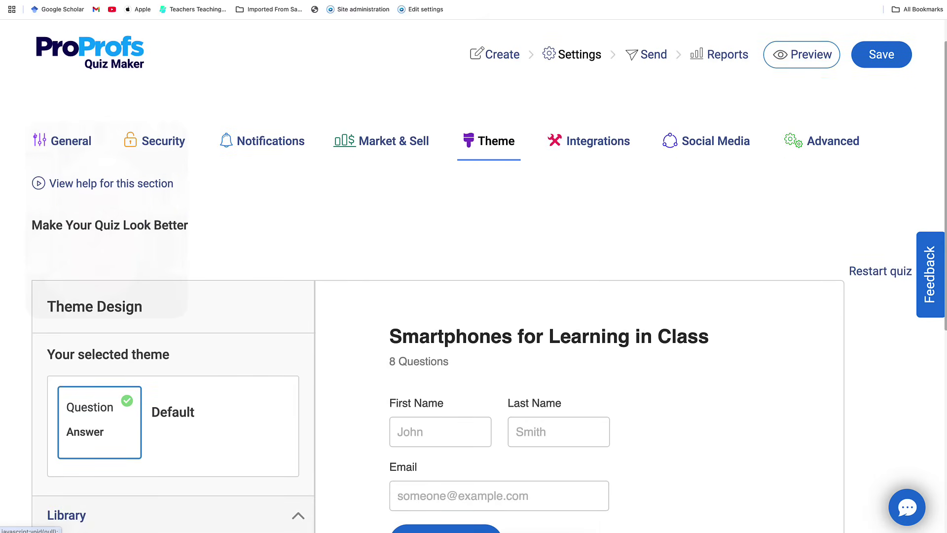
{"action": "left_click", "coordinate": [597, 141]}
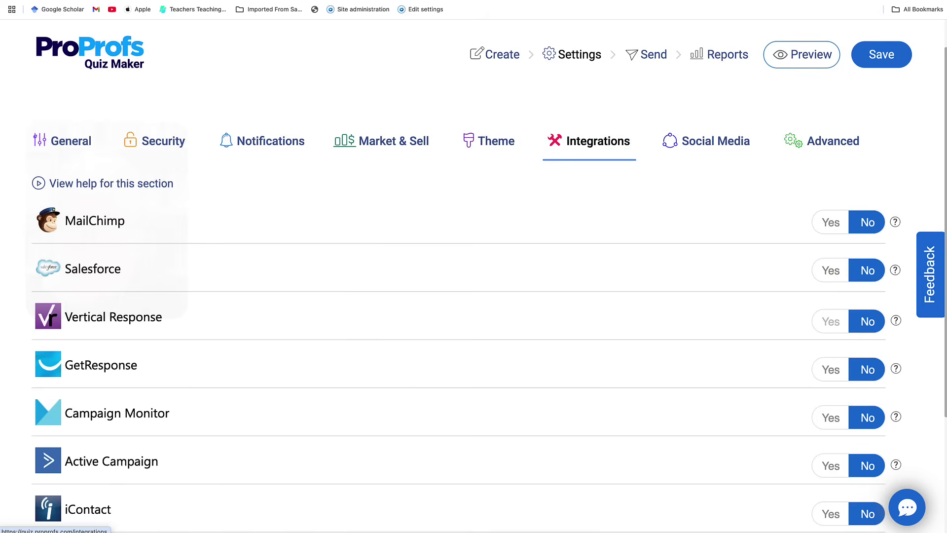
{"action": "scroll", "coordinate": [459, 325], "scroll_direction": "down", "scroll_amount": 3}
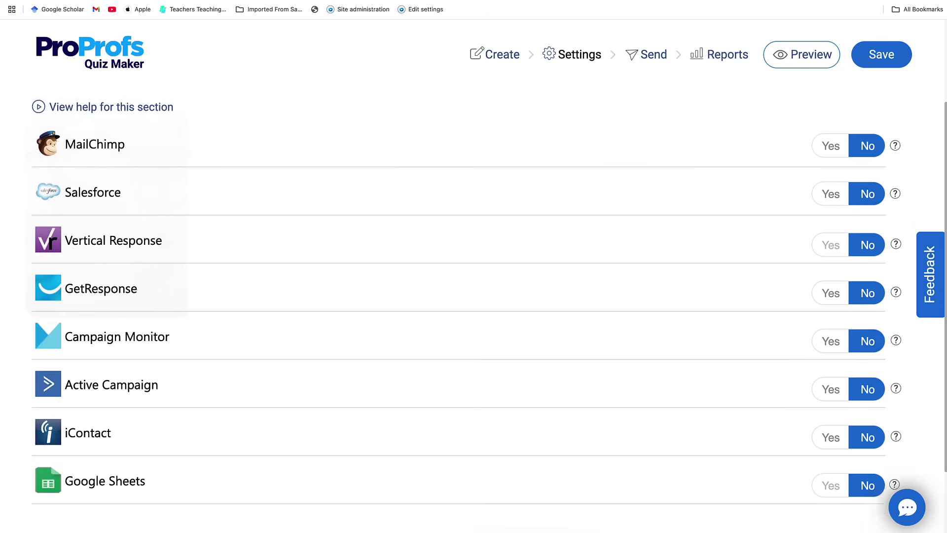
{"action": "scroll", "coordinate": [458, 325], "scroll_direction": "up", "scroll_amount": 4}
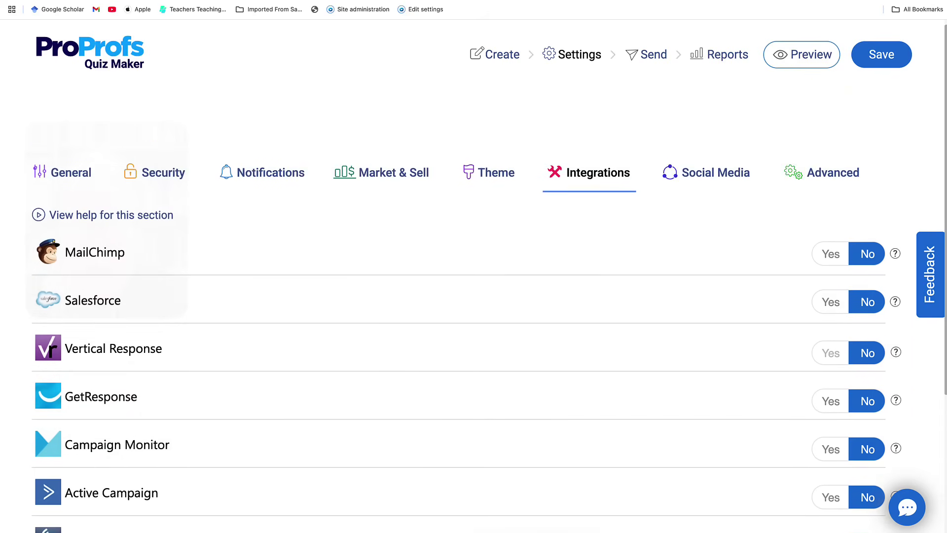
Step: Review the Social Media sharing settings, with Twitter, Email and Embed sharing enabled
{"action": "left_click", "coordinate": [716, 172]}
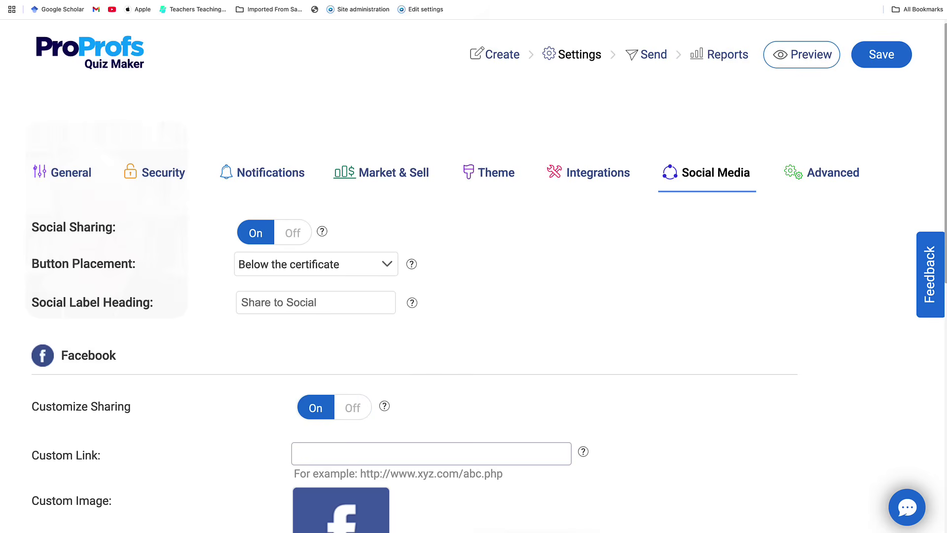
{"action": "scroll", "coordinate": [474, 296], "scroll_direction": "down", "scroll_amount": 3}
{"action": "scroll", "coordinate": [473, 296], "scroll_direction": "down", "scroll_amount": 6}
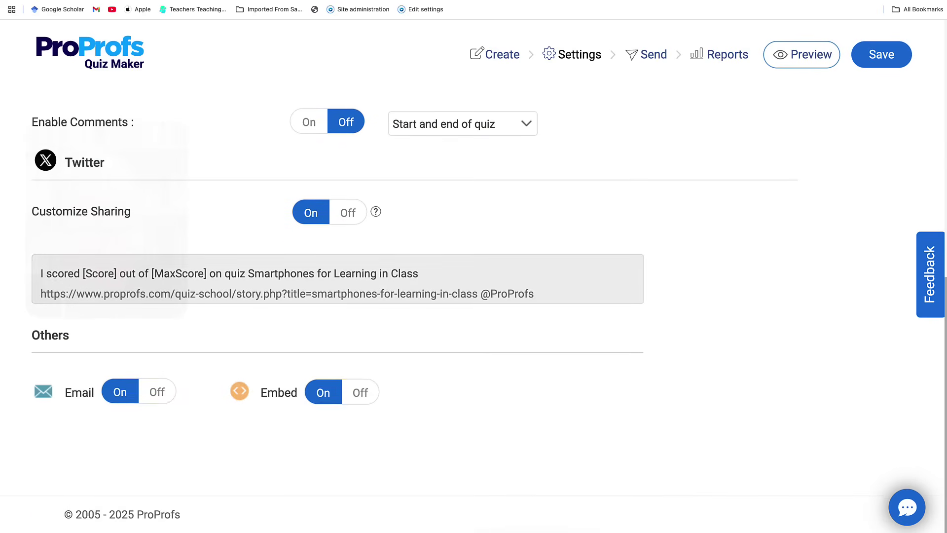
{"action": "scroll", "coordinate": [473, 296], "scroll_direction": "up", "scroll_amount": 9}
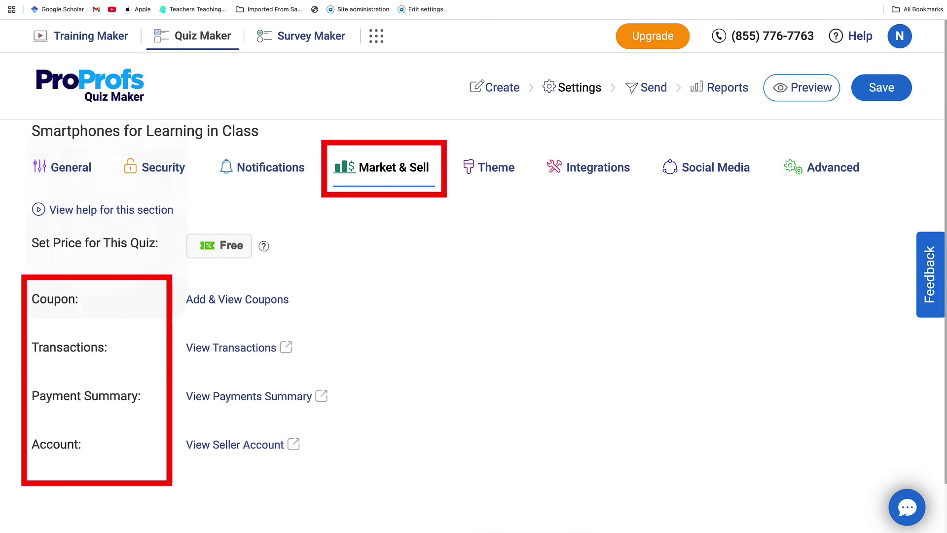
Step: Check the Notifications and Security tabs, then scroll through the General score, time and order settings
{"action": "left_click", "coordinate": [271, 167]}
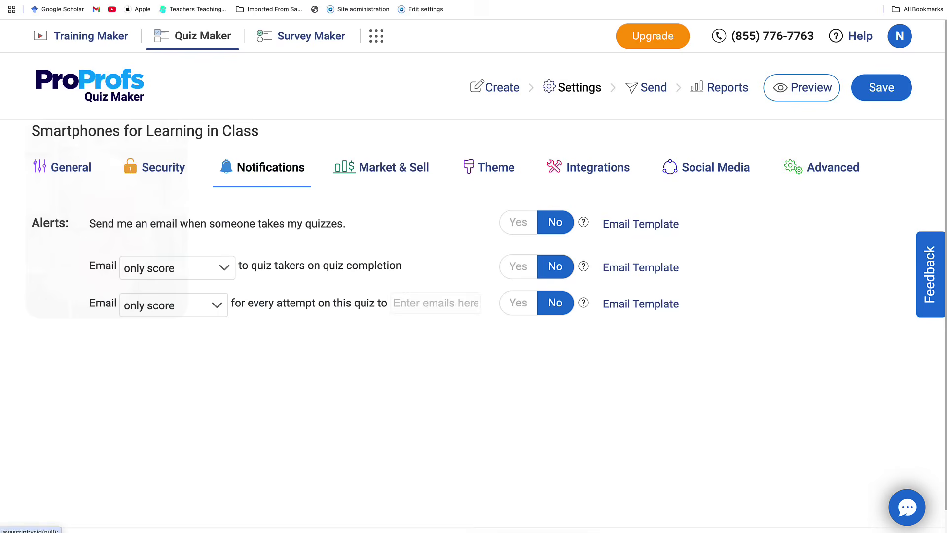
{"action": "left_click", "coordinate": [155, 167]}
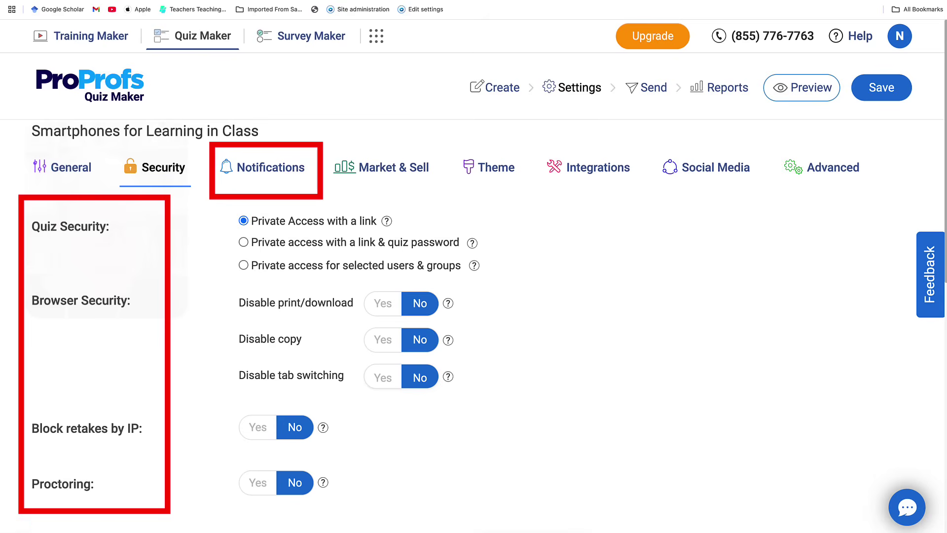
{"action": "left_click", "coordinate": [71, 167]}
{"action": "scroll", "coordinate": [474, 277], "scroll_direction": "down", "scroll_amount": 1}
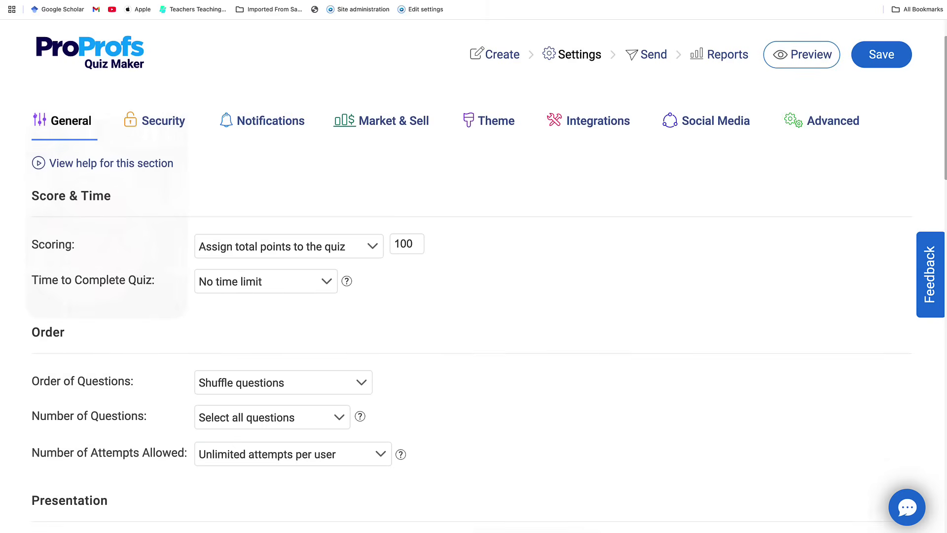
{"action": "scroll", "coordinate": [473, 311], "scroll_direction": "down", "scroll_amount": 2}
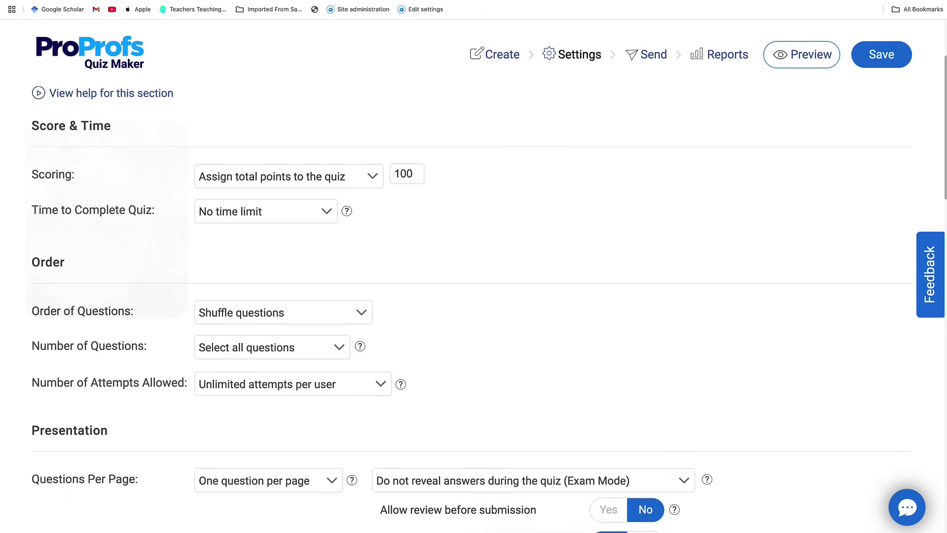
{"action": "scroll", "coordinate": [473, 306], "scroll_direction": "up", "scroll_amount": 1}
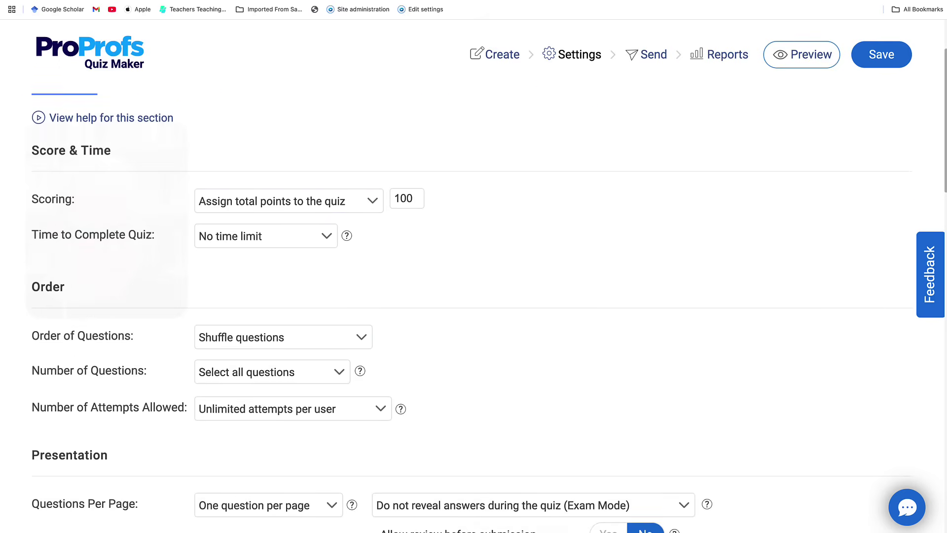
{"action": "scroll", "coordinate": [474, 311], "scroll_direction": "down", "scroll_amount": 1}
{"action": "scroll", "coordinate": [473, 296], "scroll_direction": "down", "scroll_amount": 2}
{"action": "scroll", "coordinate": [474, 296], "scroll_direction": "up", "scroll_amount": 6}
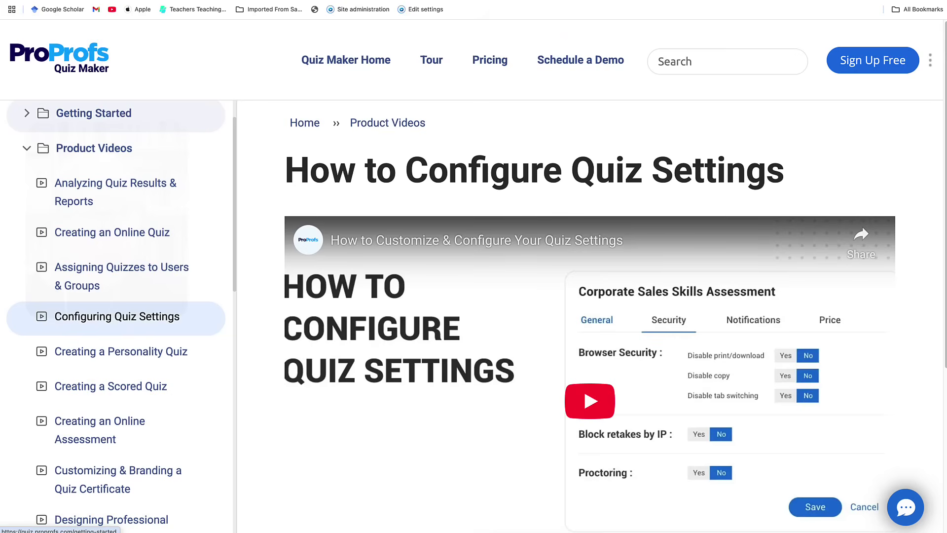
Step: Open the 'Creating an Online Scored Quiz' article under Getting Started in the help center
{"action": "left_click", "coordinate": [94, 113]}
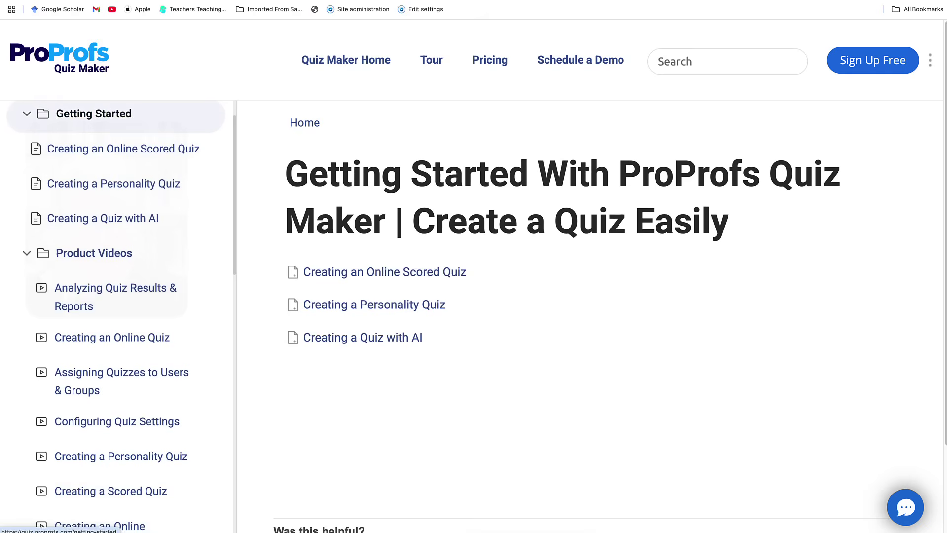
{"action": "left_click", "coordinate": [123, 190]}
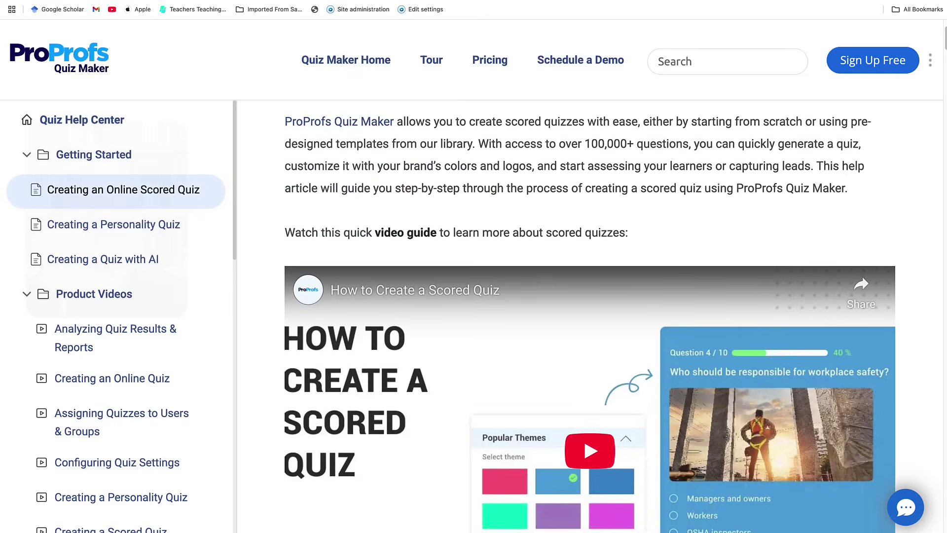
{"action": "scroll", "coordinate": [589, 321], "scroll_direction": "up", "scroll_amount": 1}
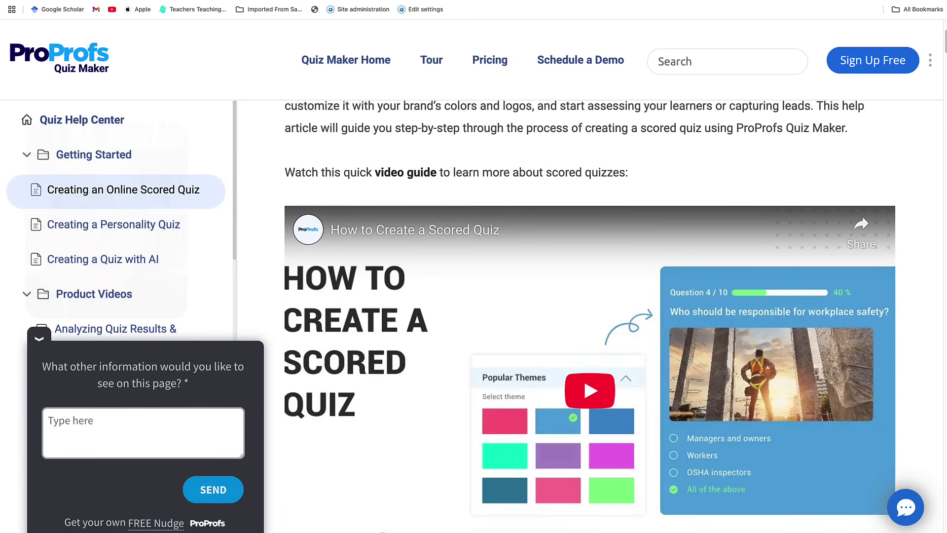